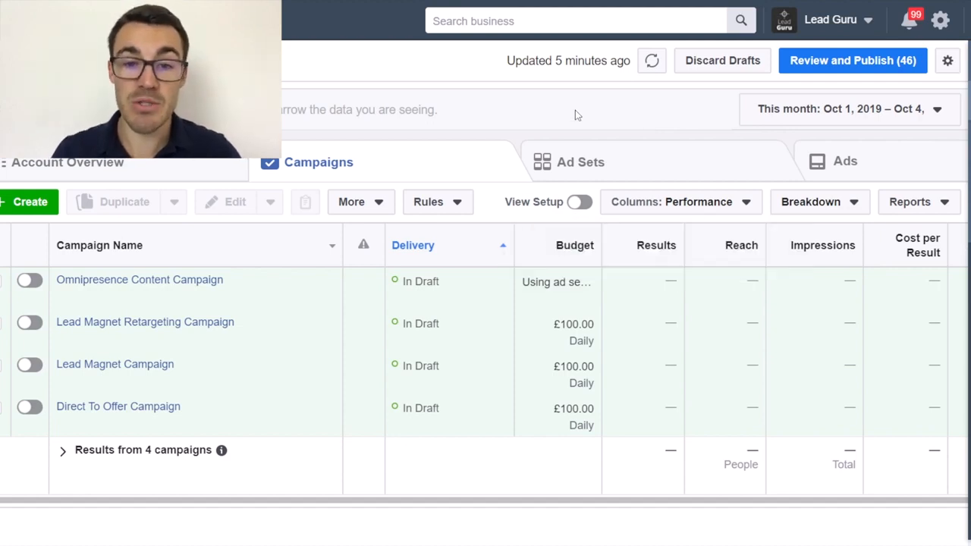
left_click(15, 21)
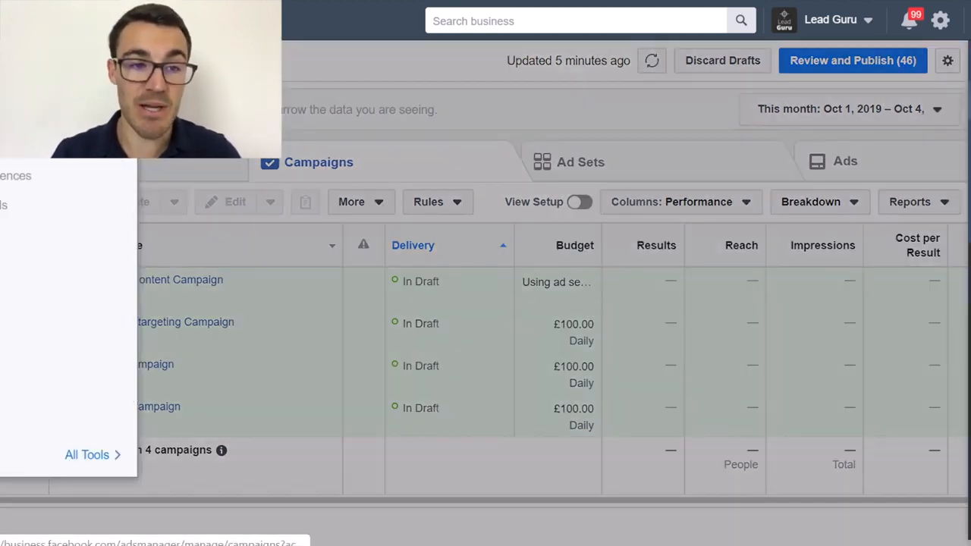
left_click(81, 453)
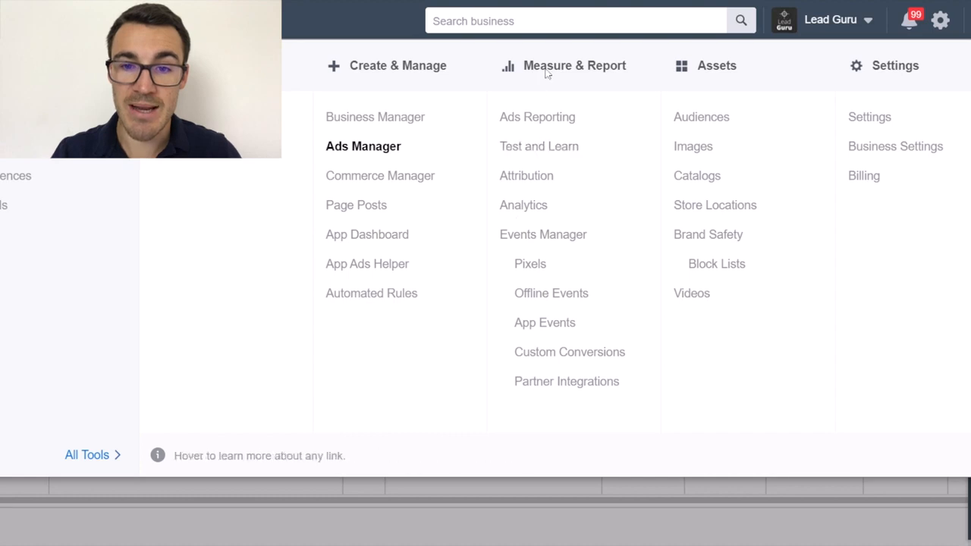
left_click(531, 265)
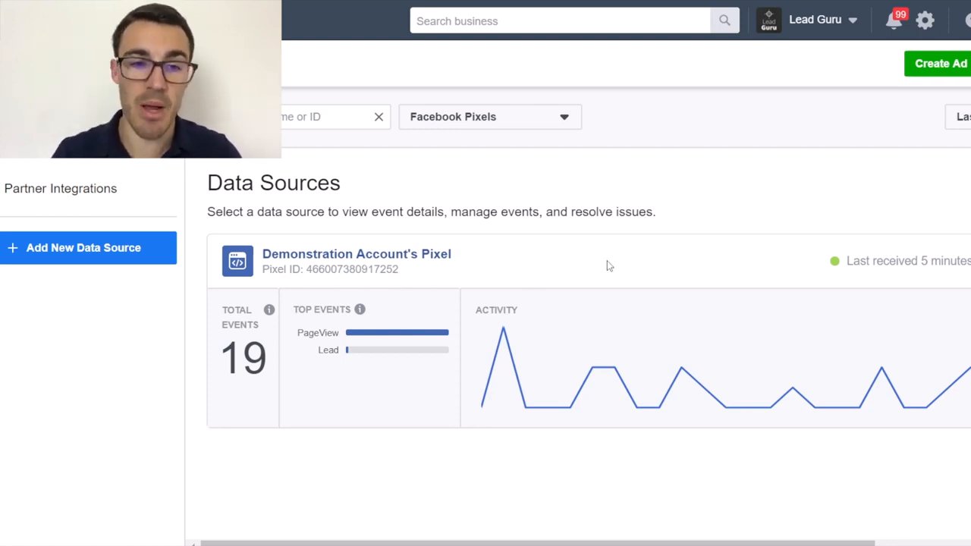
scroll(607, 265, "right", 3)
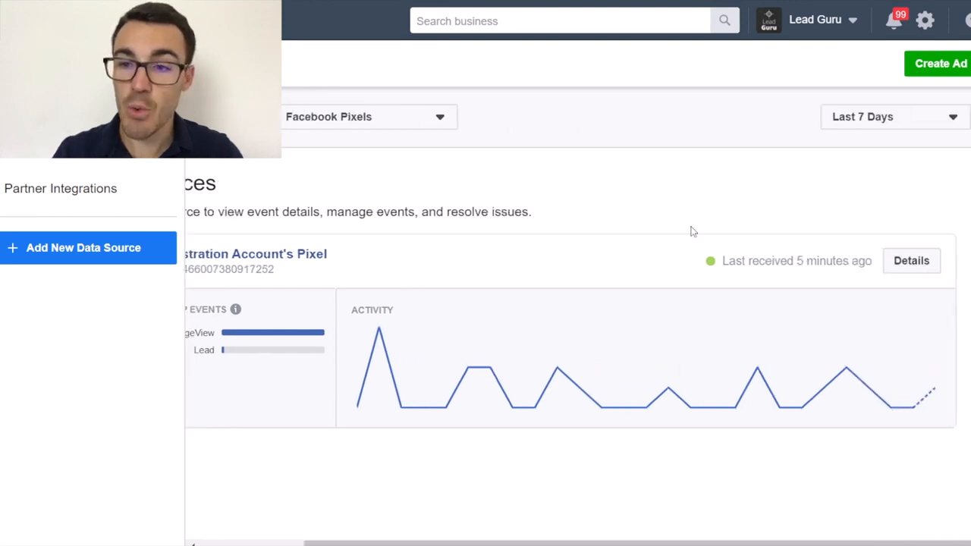
left_click(901, 267)
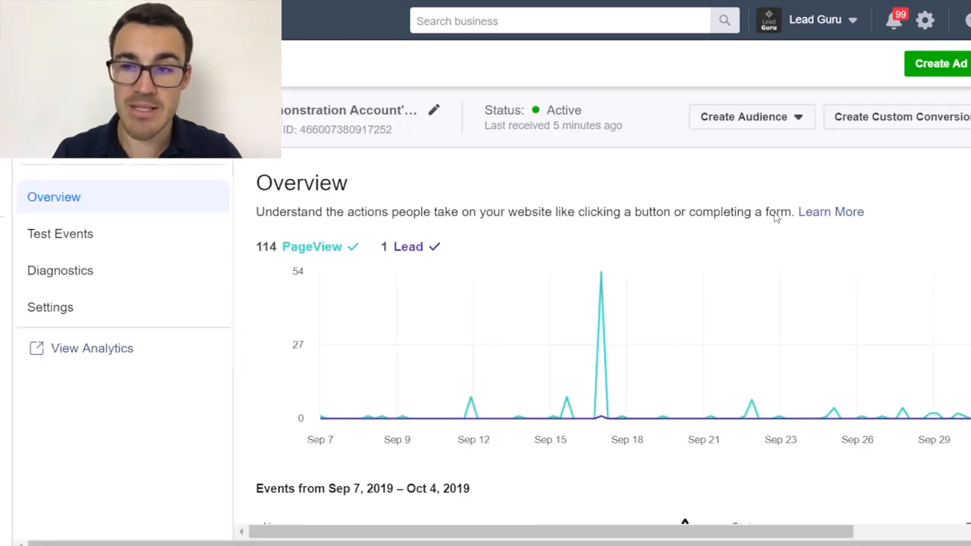
Start installing the pixel to bring up the choice of methods for adding its code to a website.
scroll(775, 216, "right", 2)
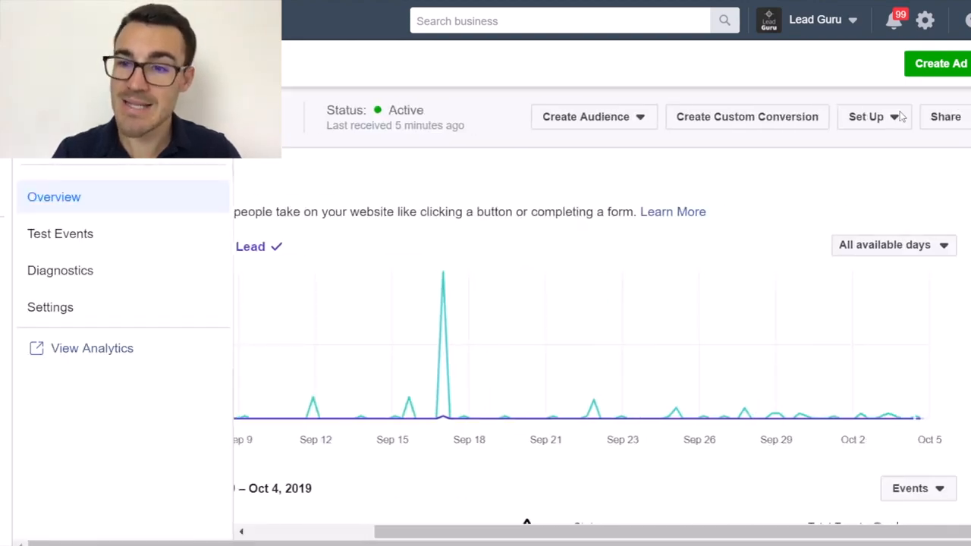
scroll(666, 296, "left", 1)
scroll(875, 215, "right", 2)
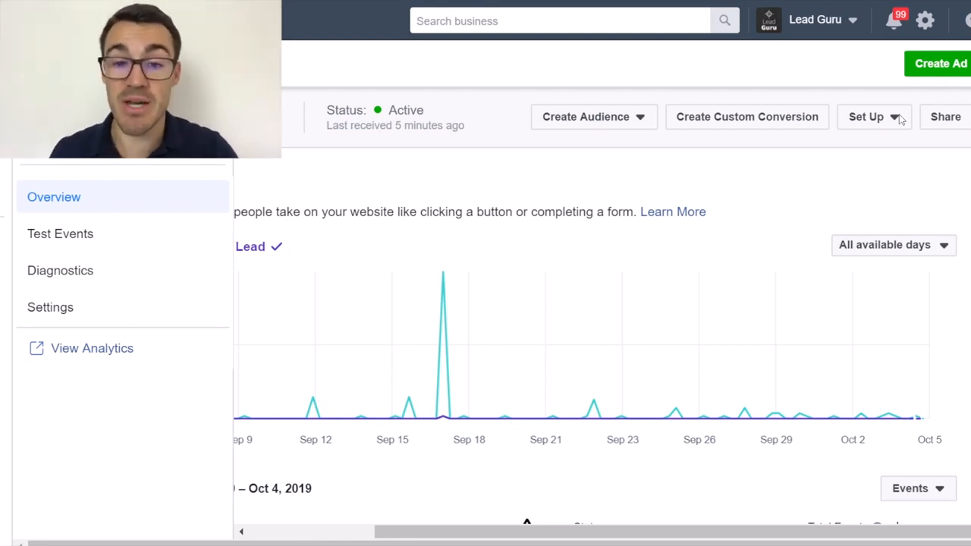
scroll(542, 265, "left", 3)
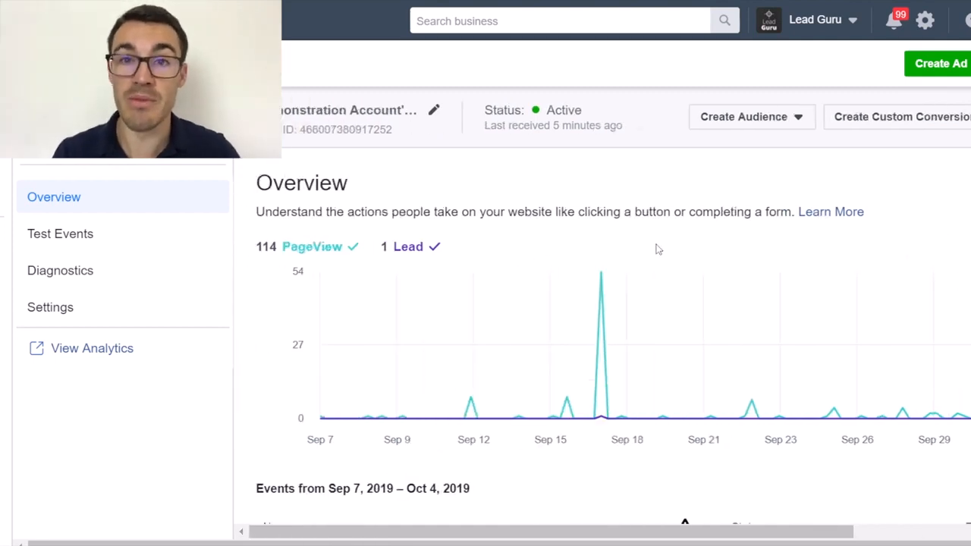
scroll(660, 250, "right", 3)
left_click(891, 119)
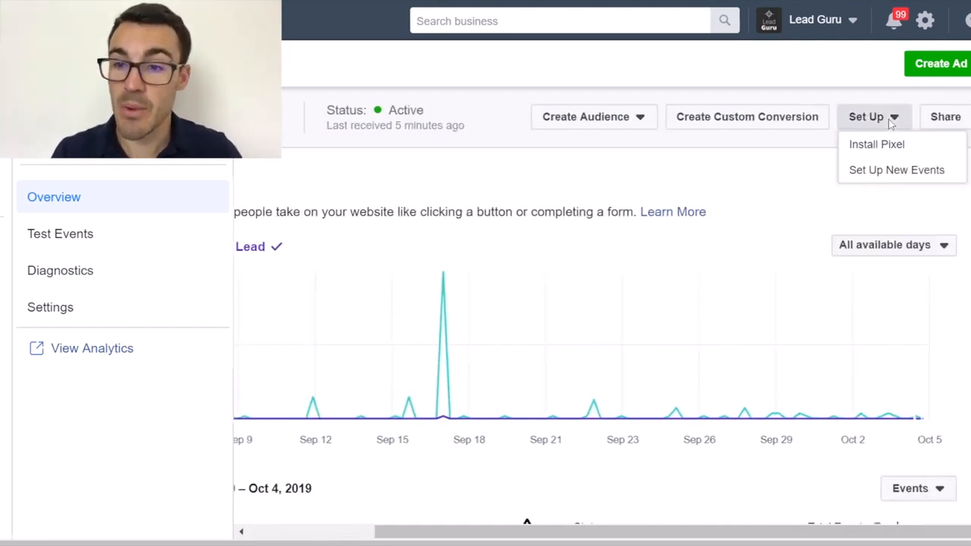
left_click(883, 144)
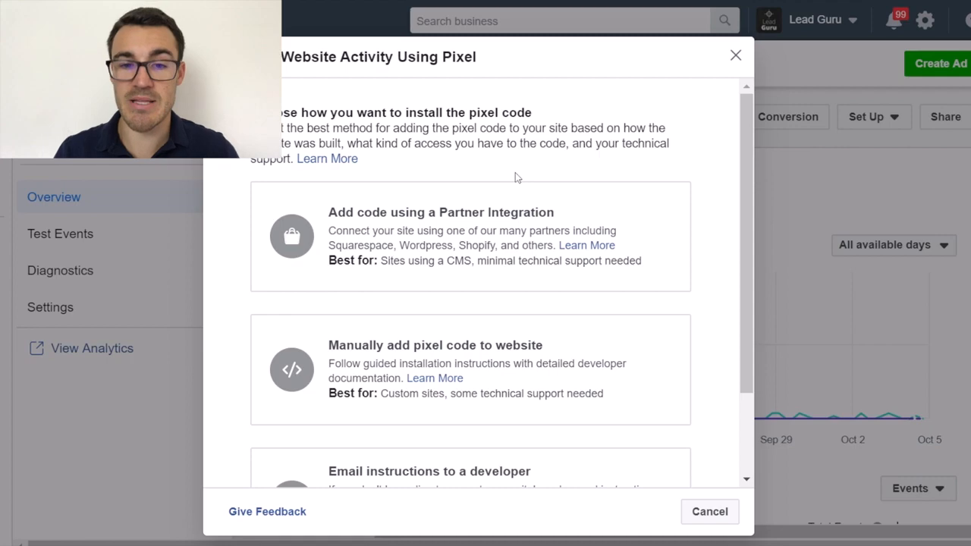
Choose the Partner Integration method and look through the available partner platforms, including Shopify and Google Tag Manager.
left_click(480, 223)
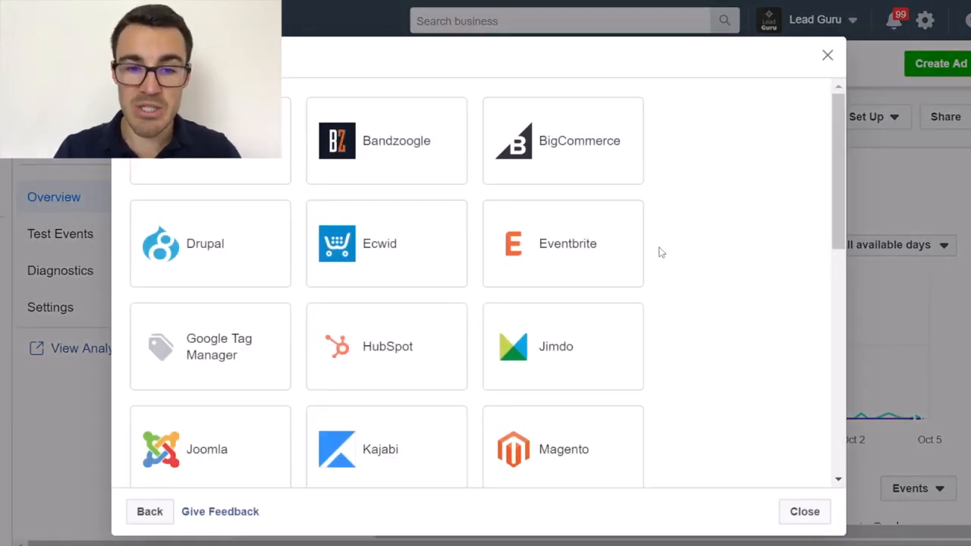
scroll(660, 252, "down", 2)
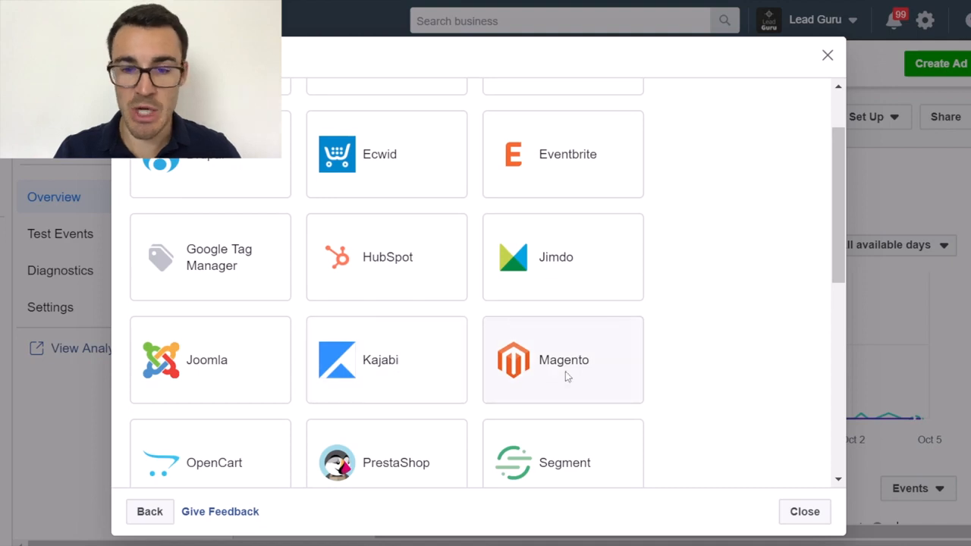
scroll(687, 329, "up", 2)
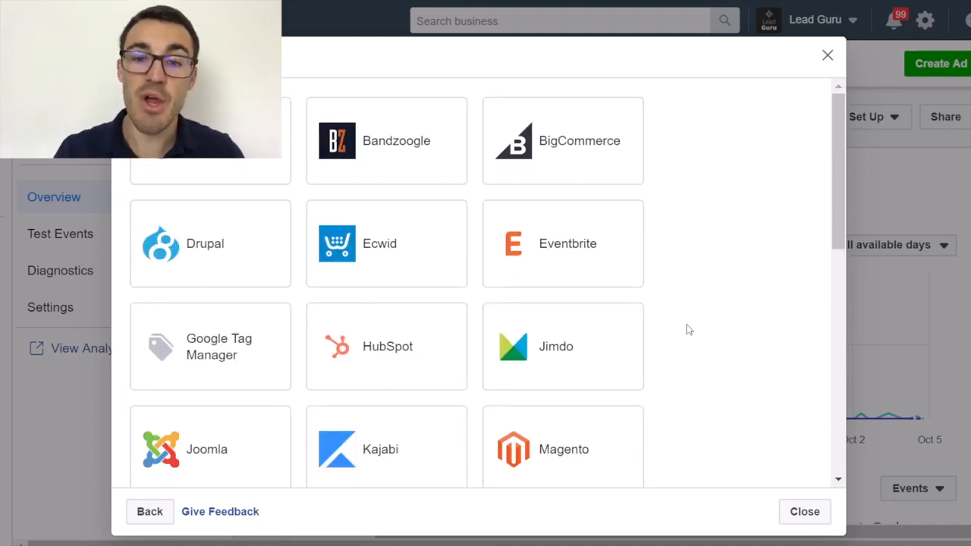
scroll(394, 426, "down", 5)
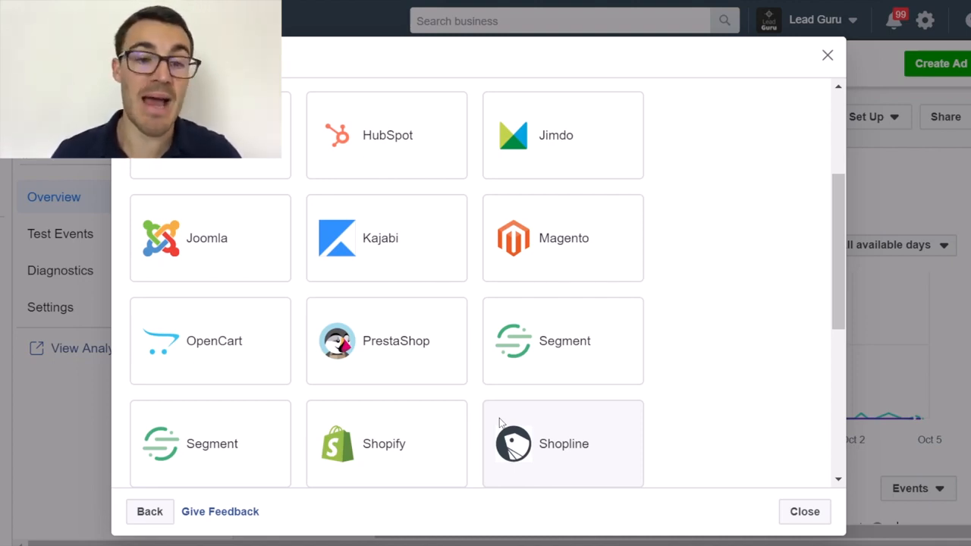
scroll(390, 455, "down", 1)
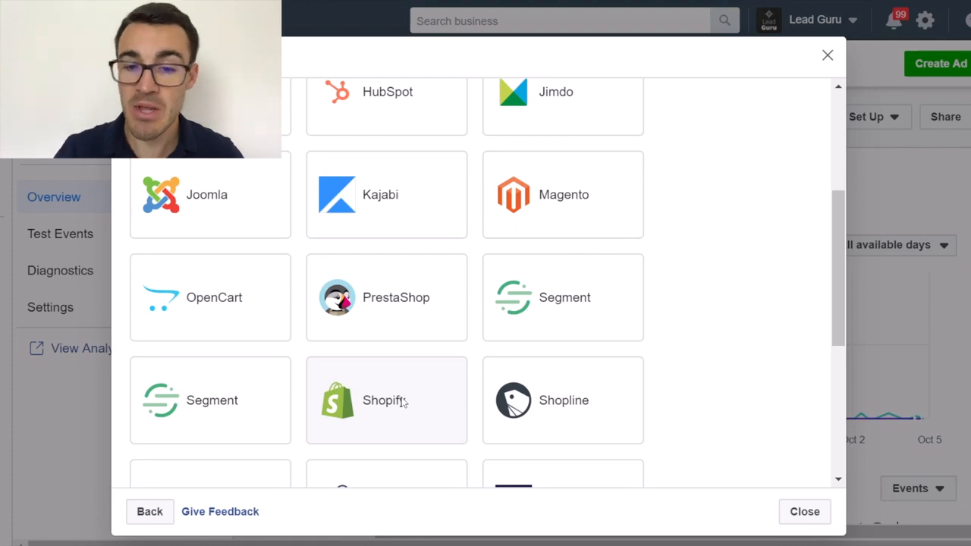
scroll(465, 220, "up", 3)
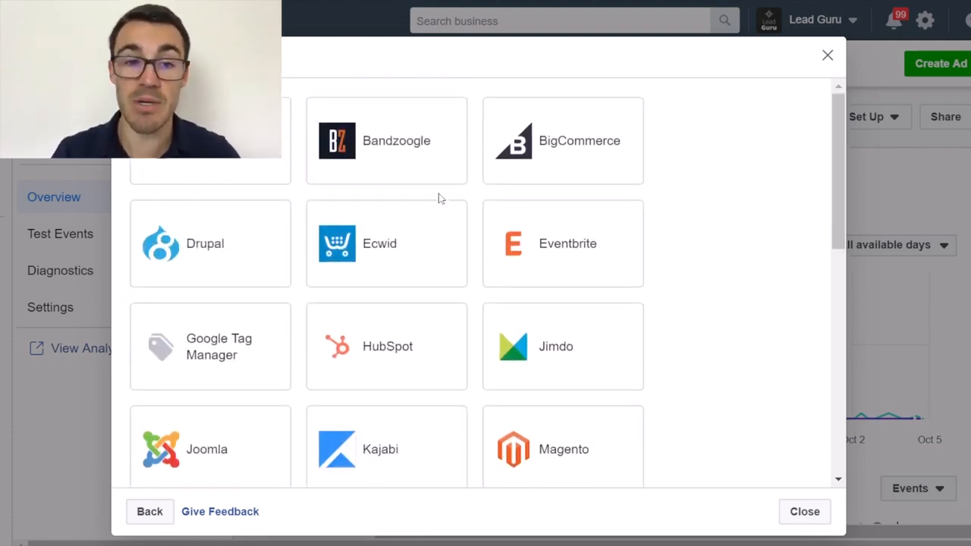
scroll(421, 329, "down", 8)
scroll(420, 331, "up", 1)
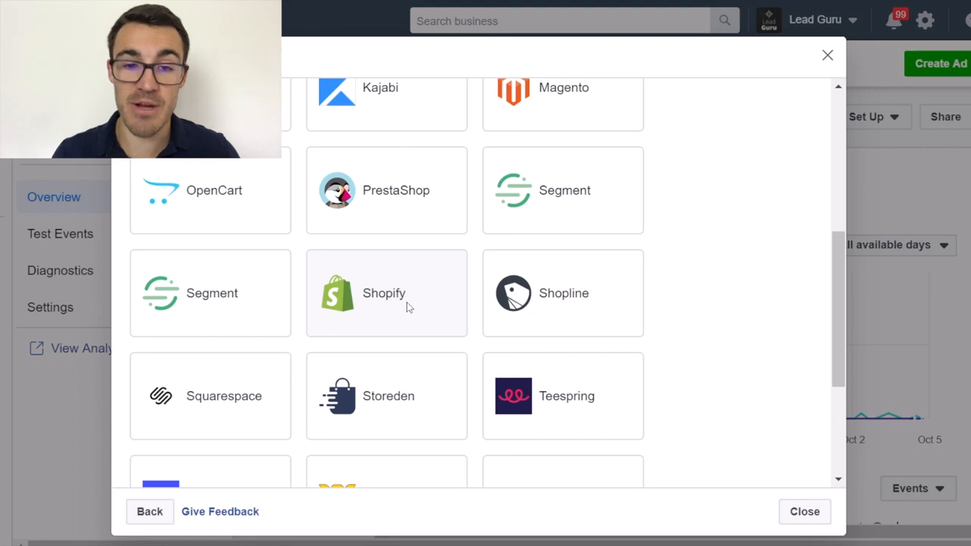
scroll(494, 270, "up", 4)
scroll(468, 242, "up", 2)
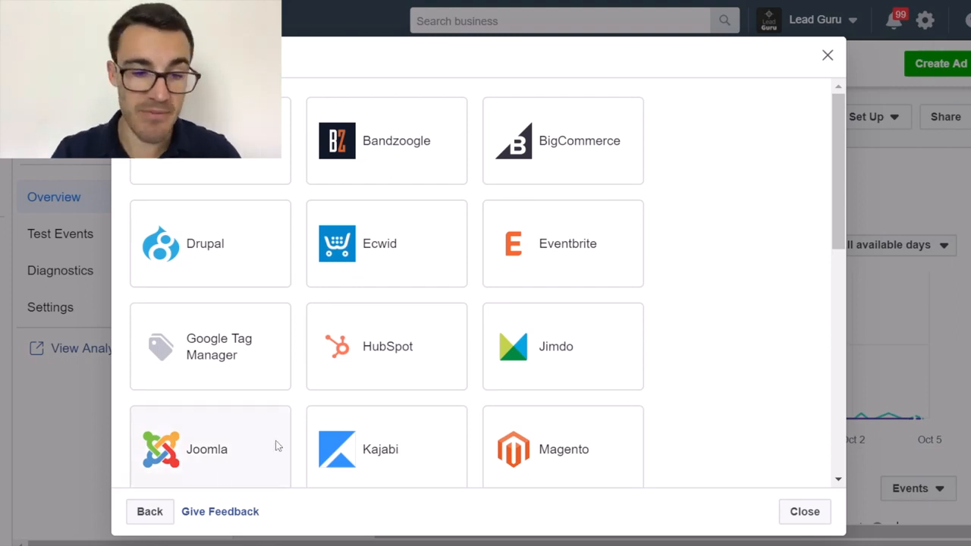
Leave the pixel installation setup and copy the pixel's ID to the clipboard.
left_click(149, 511)
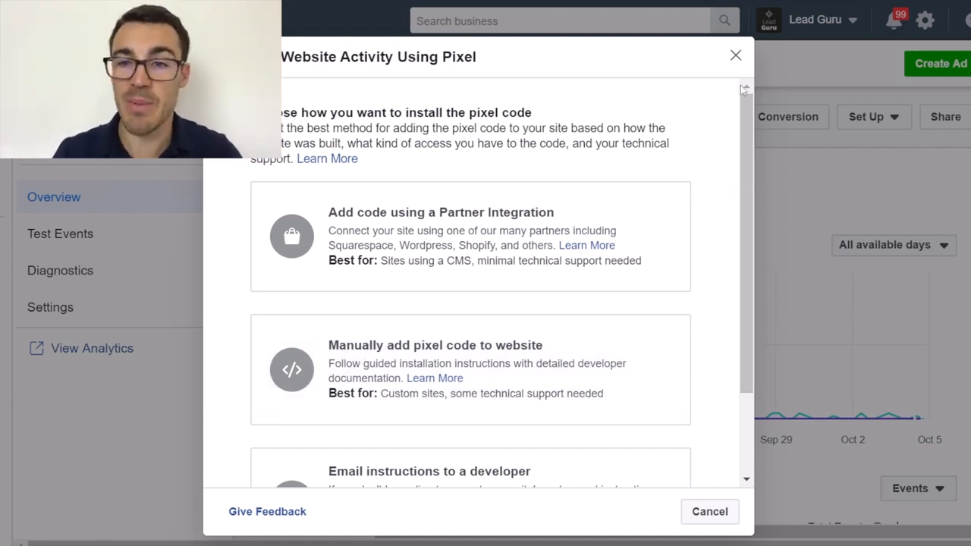
left_click(736, 56)
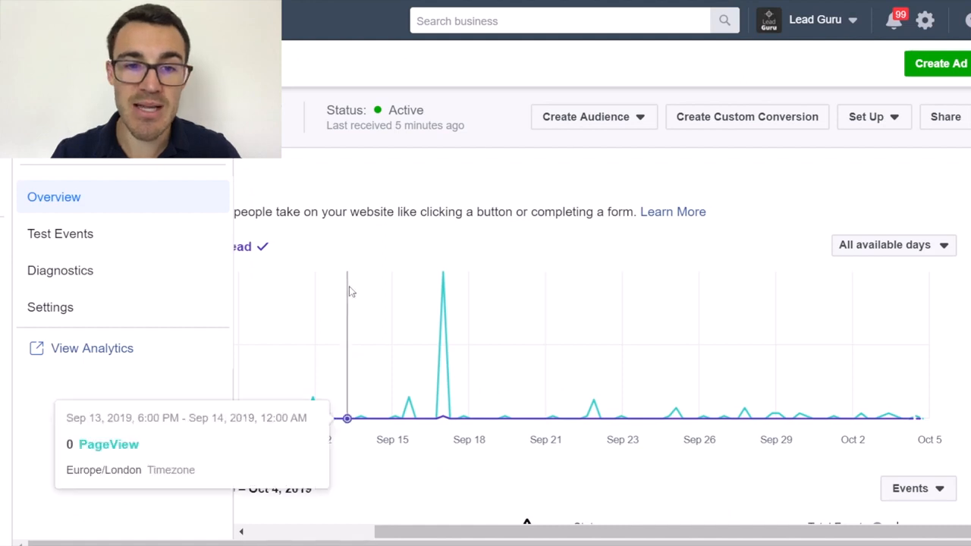
scroll(349, 287, "left", 3)
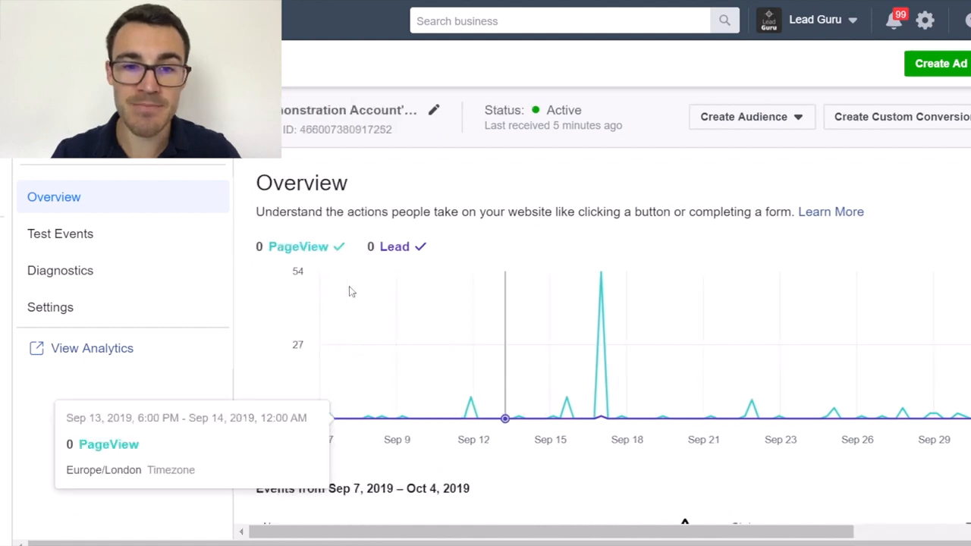
left_click(332, 137)
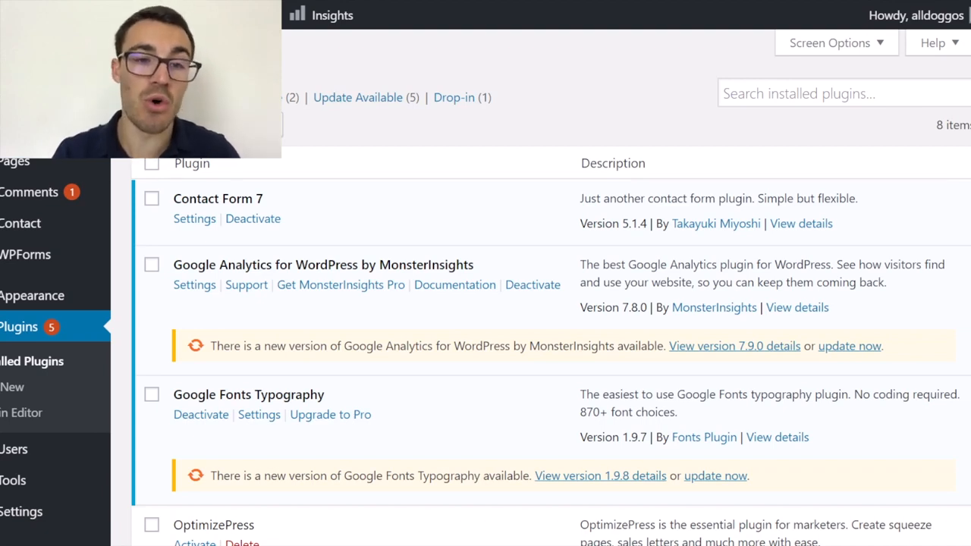
In the WordPress admin, go to adding a new plugin and search for "pixel cat".
mouse_move(14, 307)
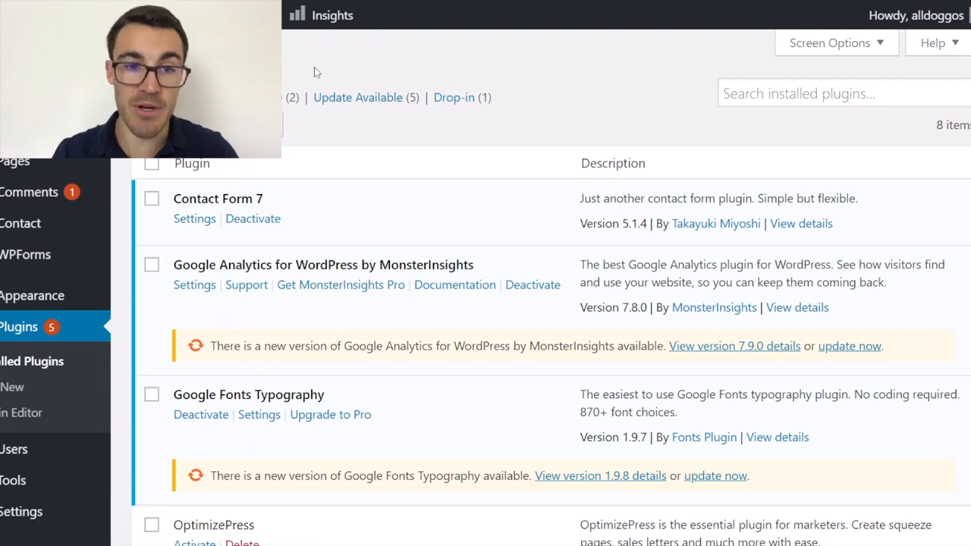
left_click(13, 387)
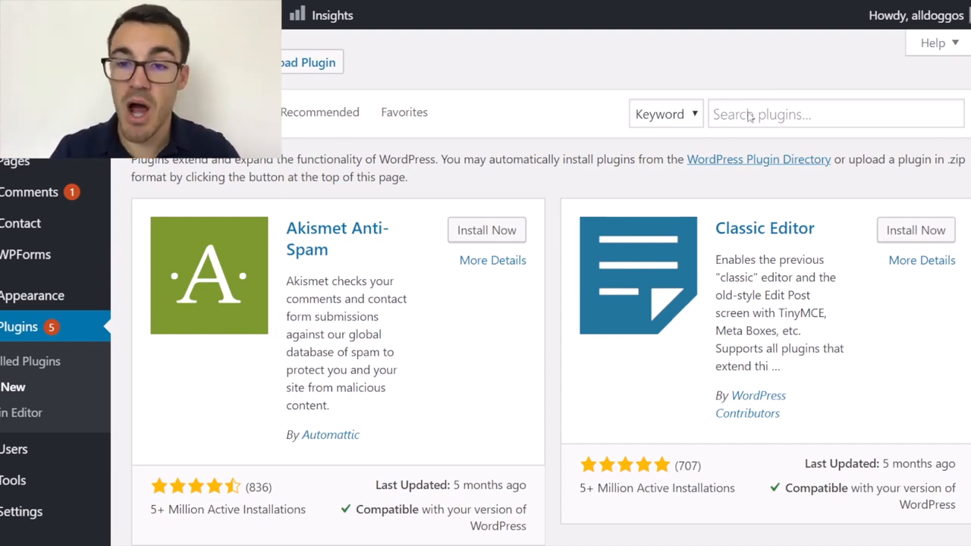
left_click(749, 115)
type("pixel c")
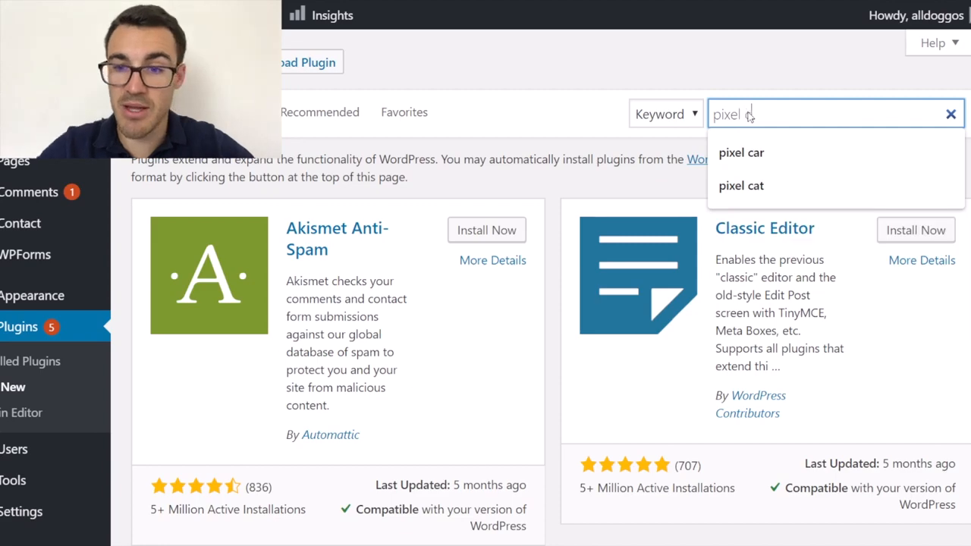
type("at")
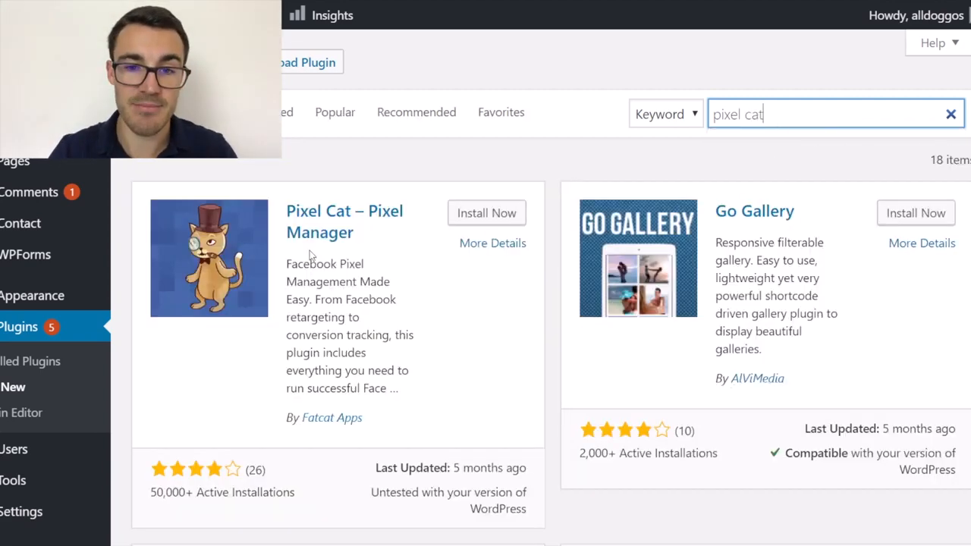
Install and activate the Pixel Cat – Pixel Manager plugin, and open its Facebook Pixel settings page.
left_click(491, 213)
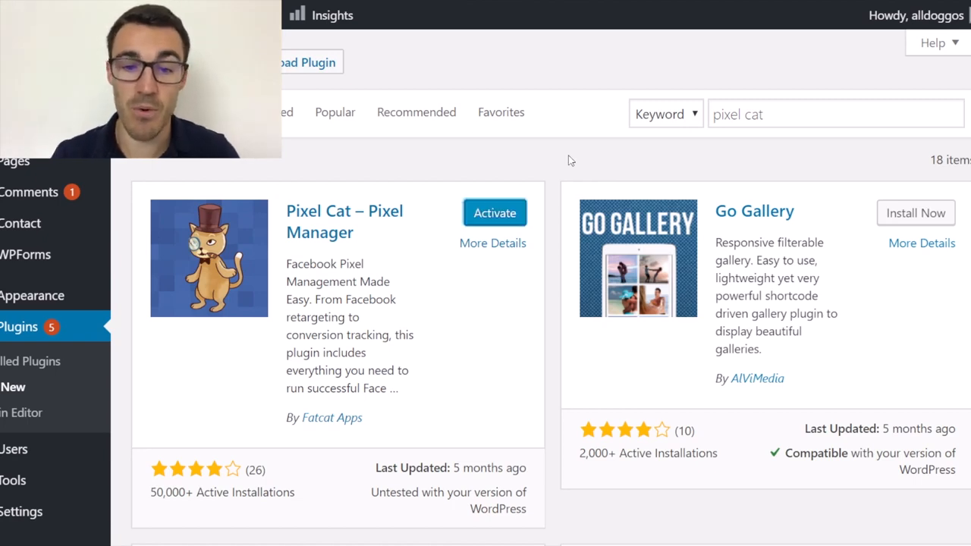
left_click(518, 214)
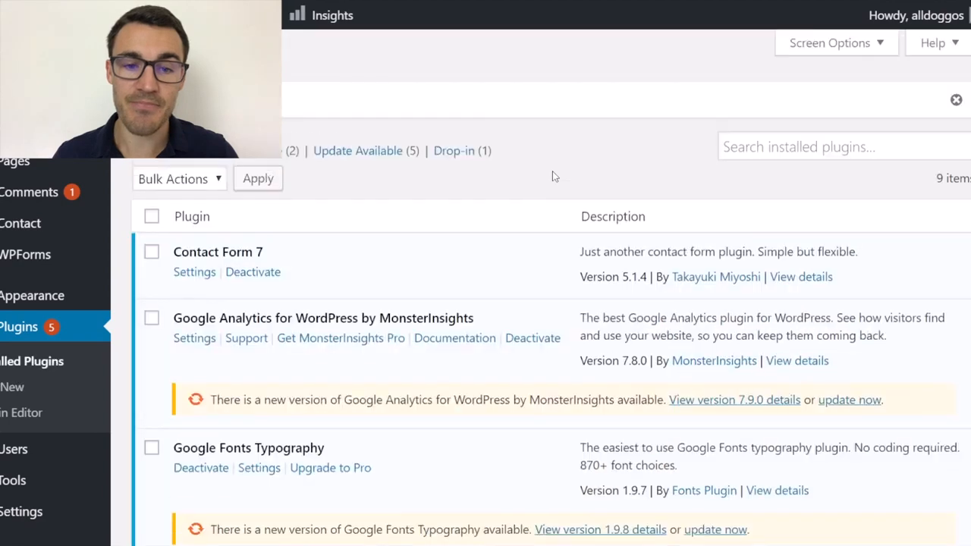
scroll(553, 170, "down", 5)
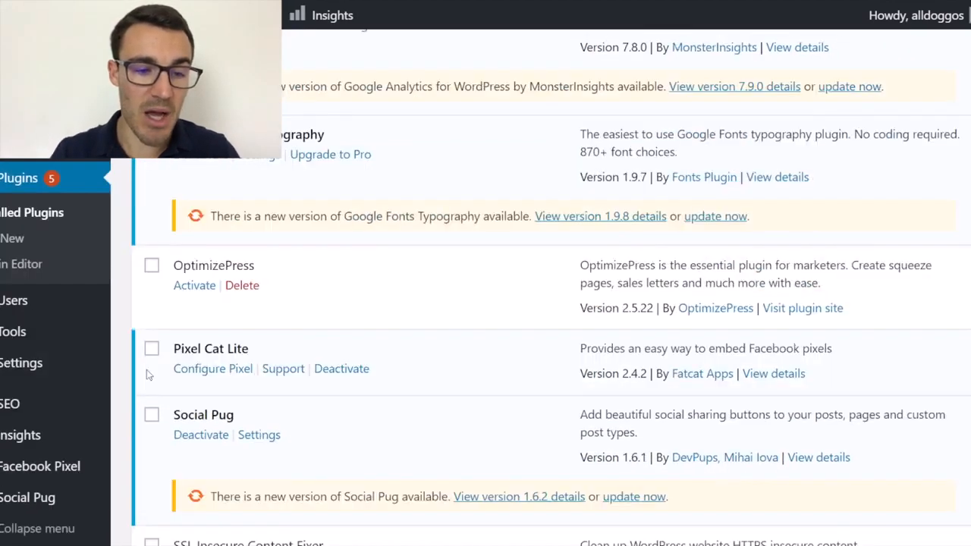
mouse_move(45, 466)
left_click(48, 468)
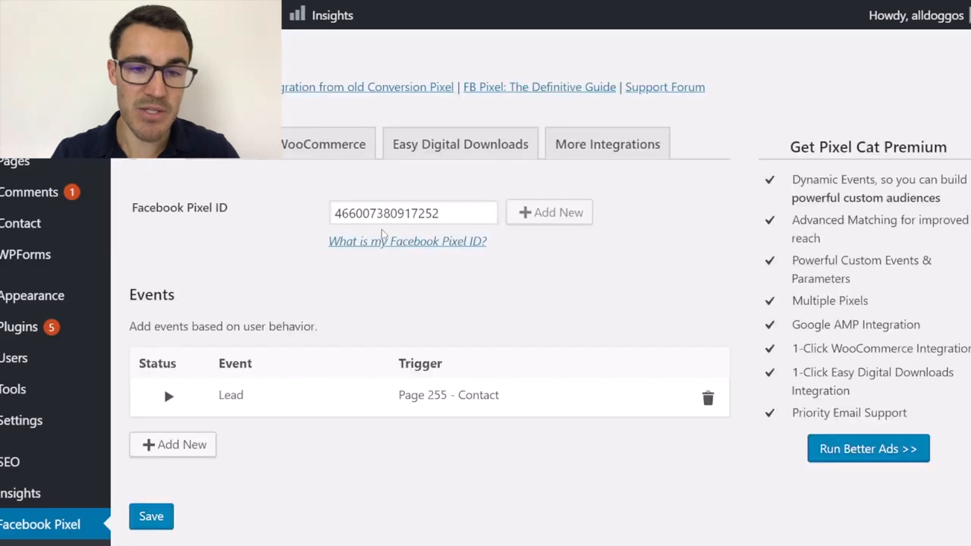
Clear the Facebook Pixel ID value and paste in the copied pixel ID as the one to add.
left_click_drag(448, 214, 315, 215)
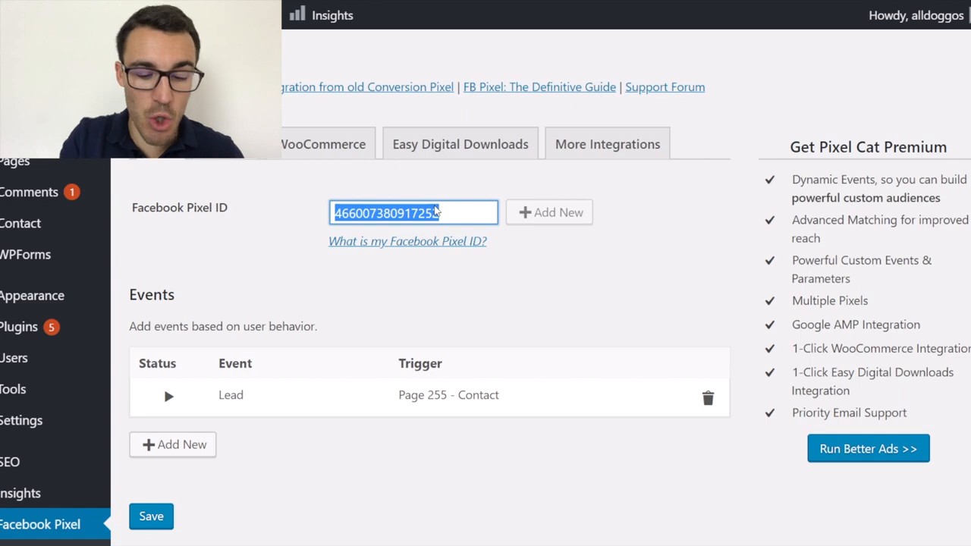
left_click(436, 213)
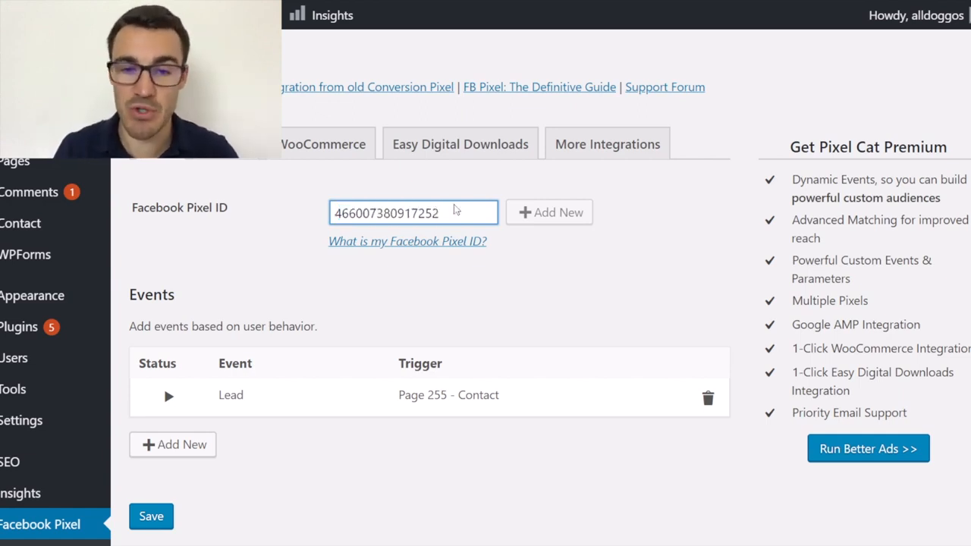
double_click(458, 211)
key("BackSpace")
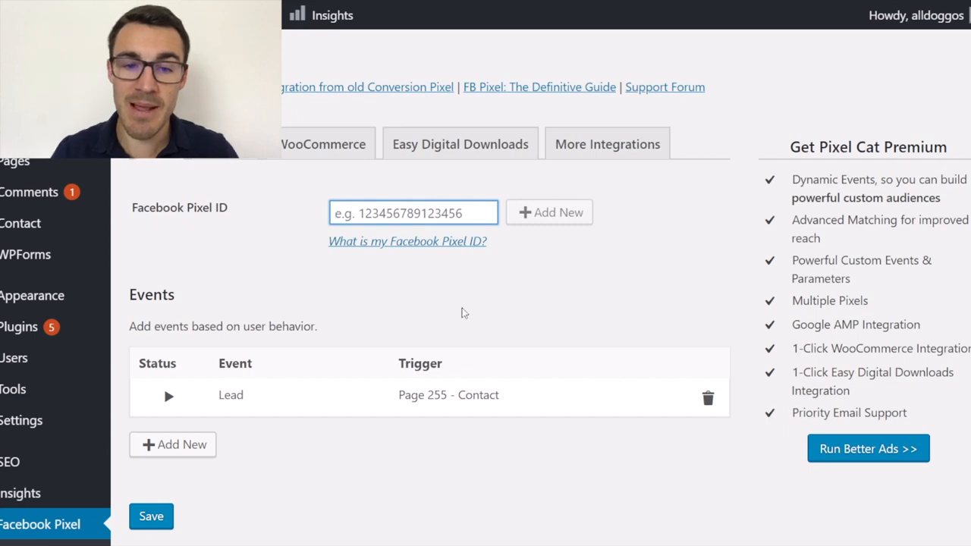
key("ctrl+v")
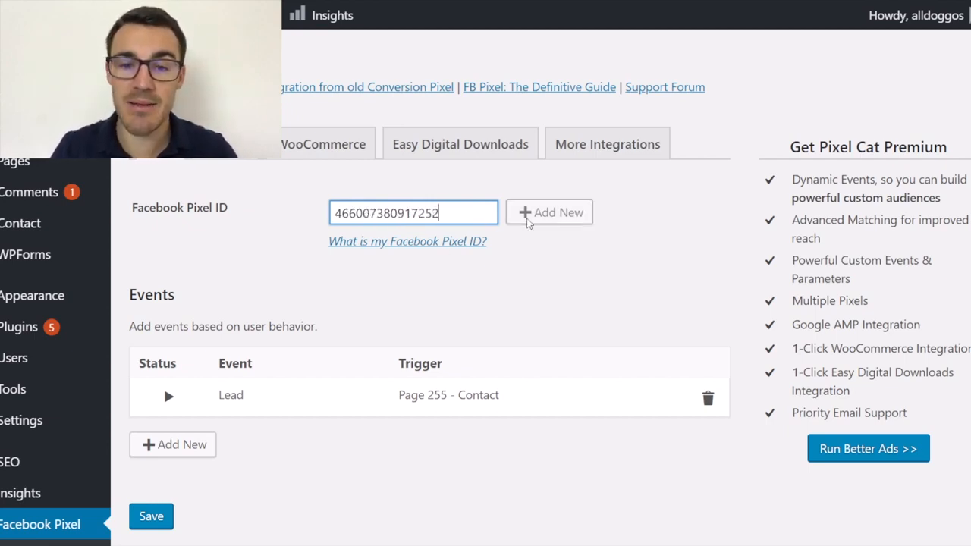
left_click(562, 213)
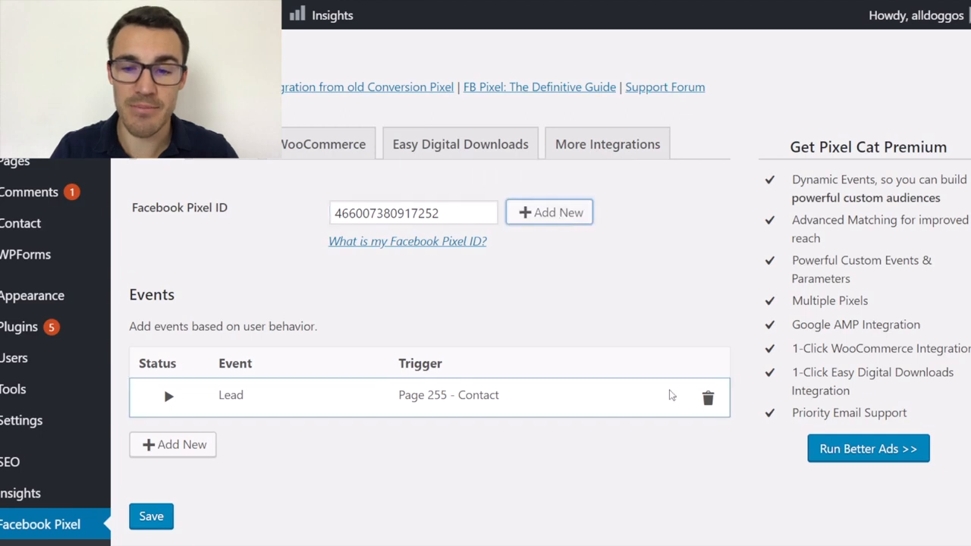
Delete the existing Lead event for the Contact page and save the pixel settings.
left_click(708, 397)
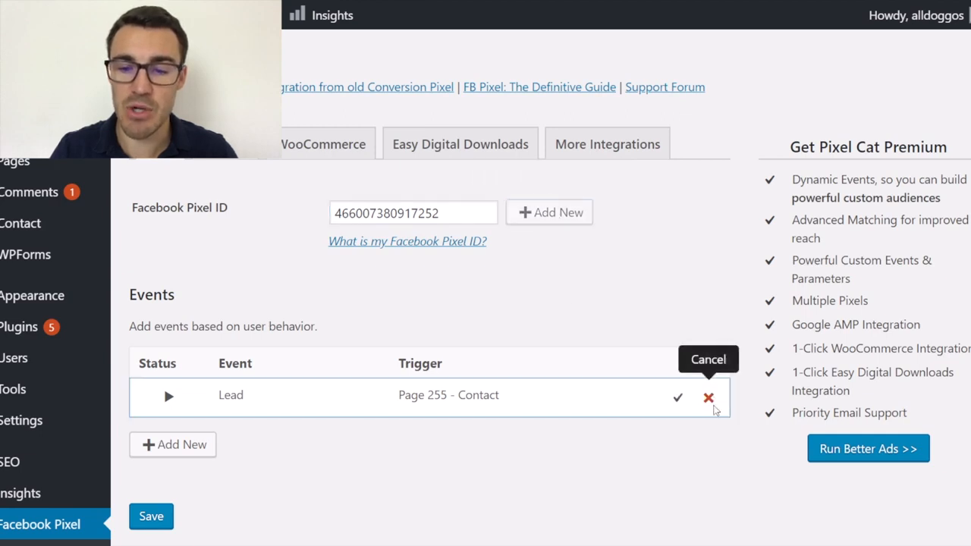
left_click(682, 402)
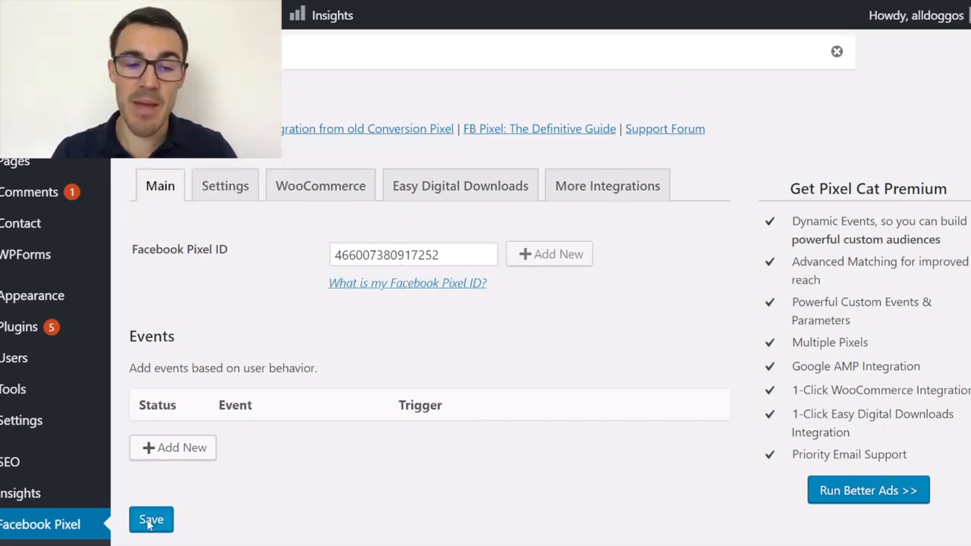
left_click(152, 521)
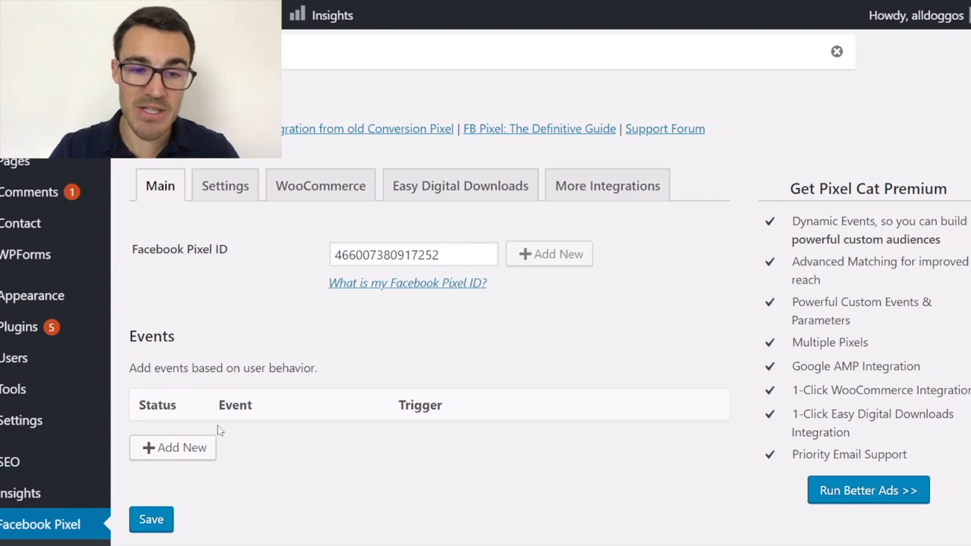
Start a new pixel event with a Page Visit trigger and Lead as its event type.
left_click(167, 456)
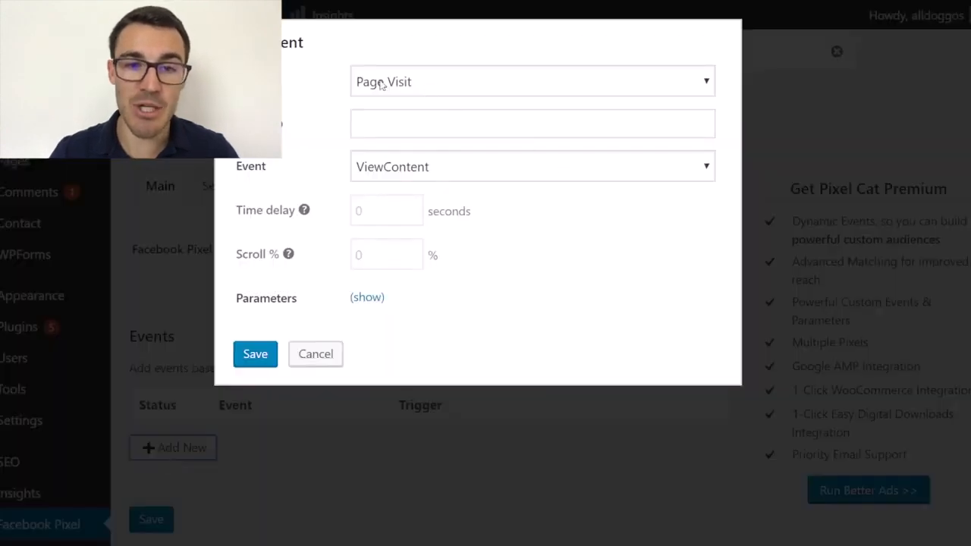
left_click(402, 94)
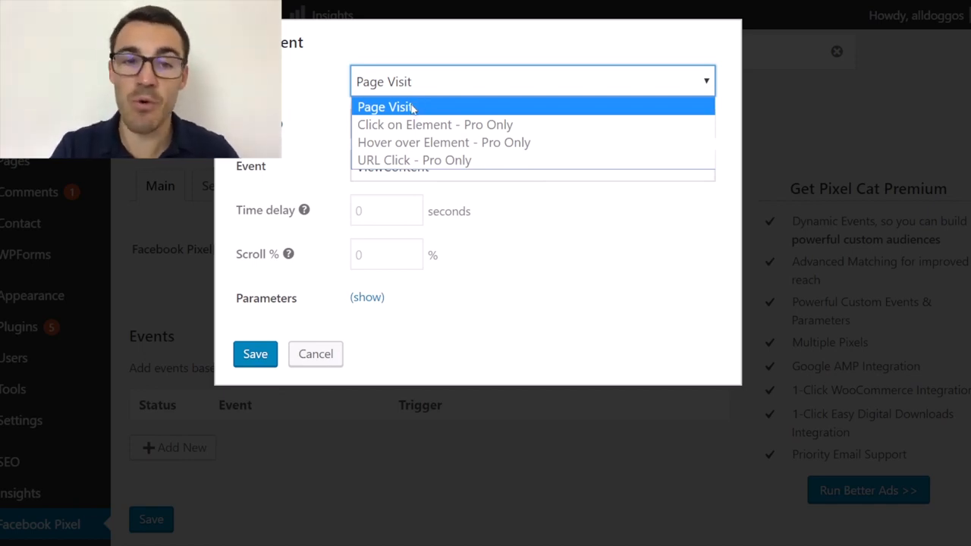
left_click(413, 109)
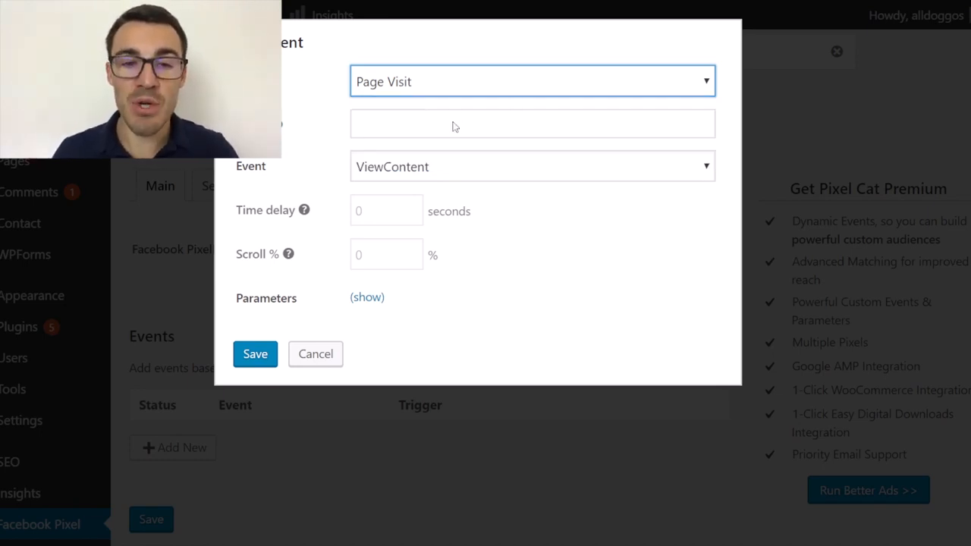
left_click(472, 169)
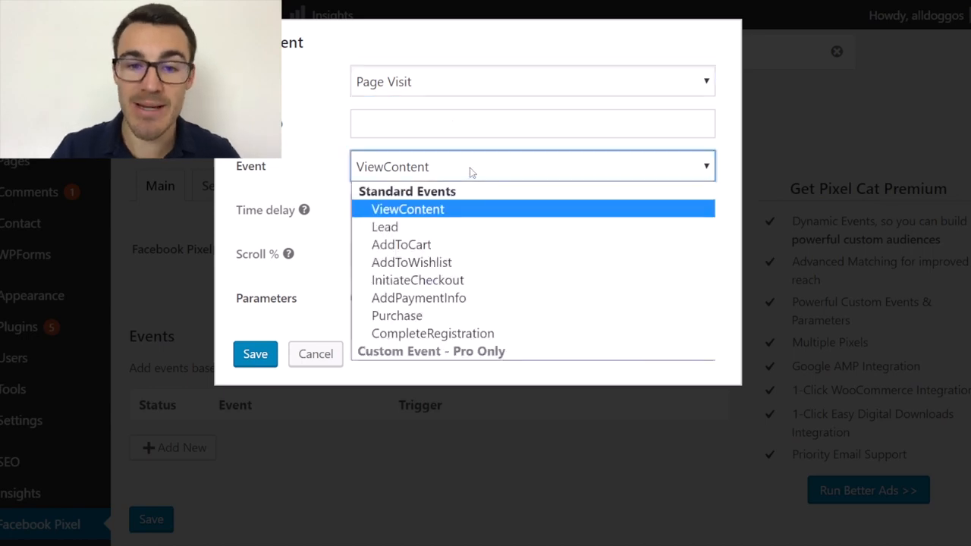
left_click(426, 228)
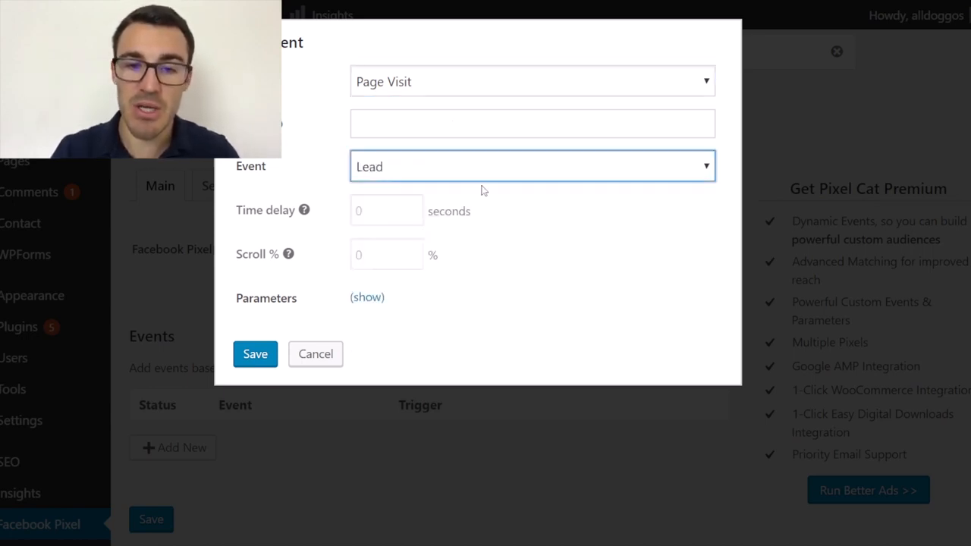
Search the event's target pages for "Contact" and choose "Page 255 - Contact".
key("Down")
left_click(456, 123)
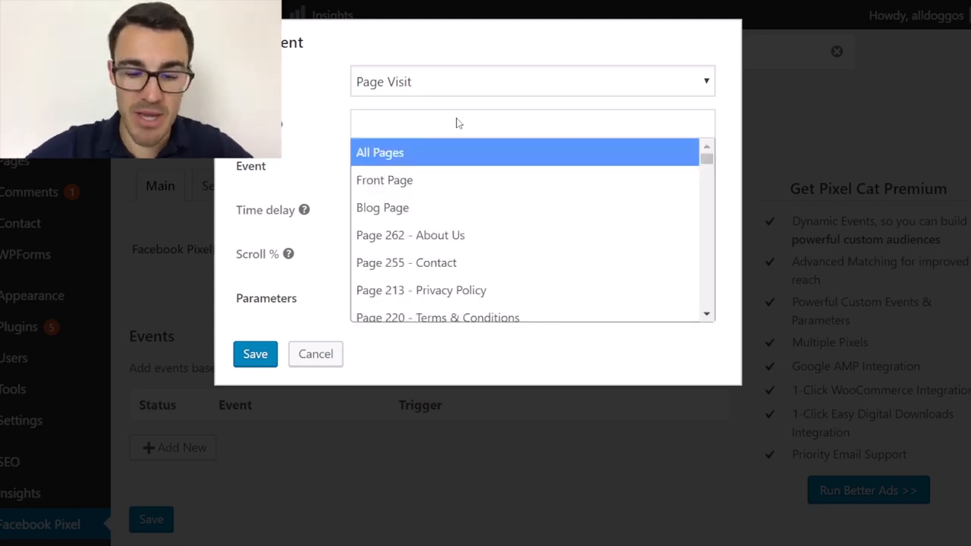
type("Conatct")
key("BackSpace")
key("BackSpace")
key("BackSpace")
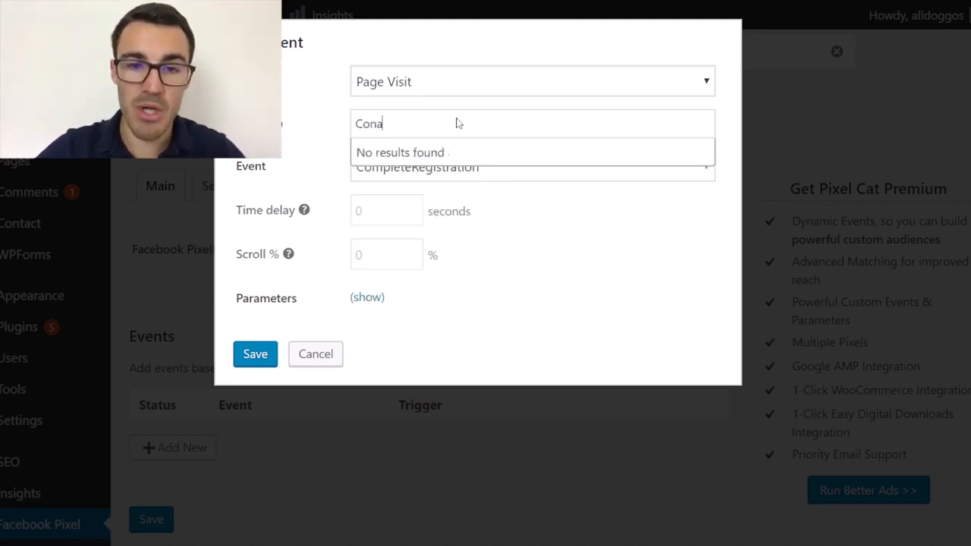
key("BackSpace")
type("tact")
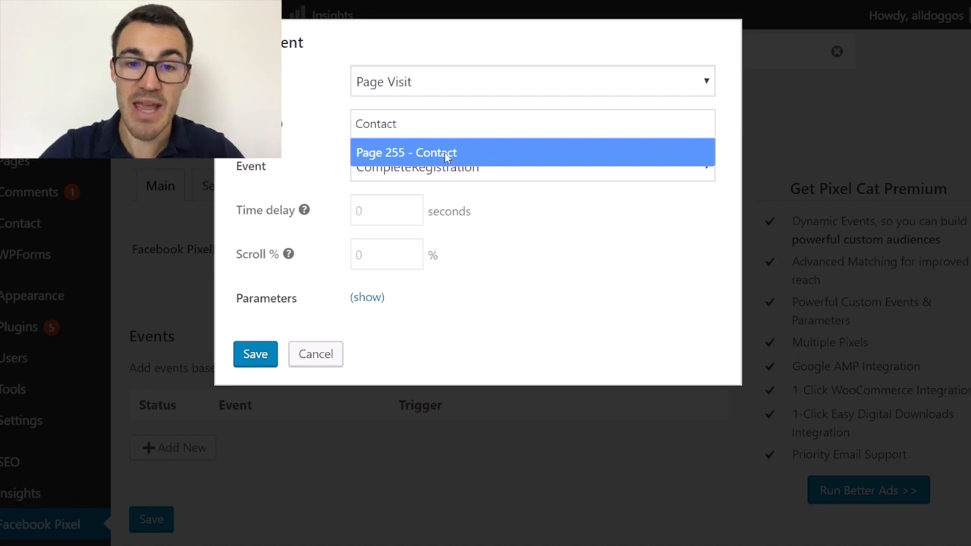
left_click(444, 153)
Set the event type back to Lead and save the new event.
left_click(550, 167)
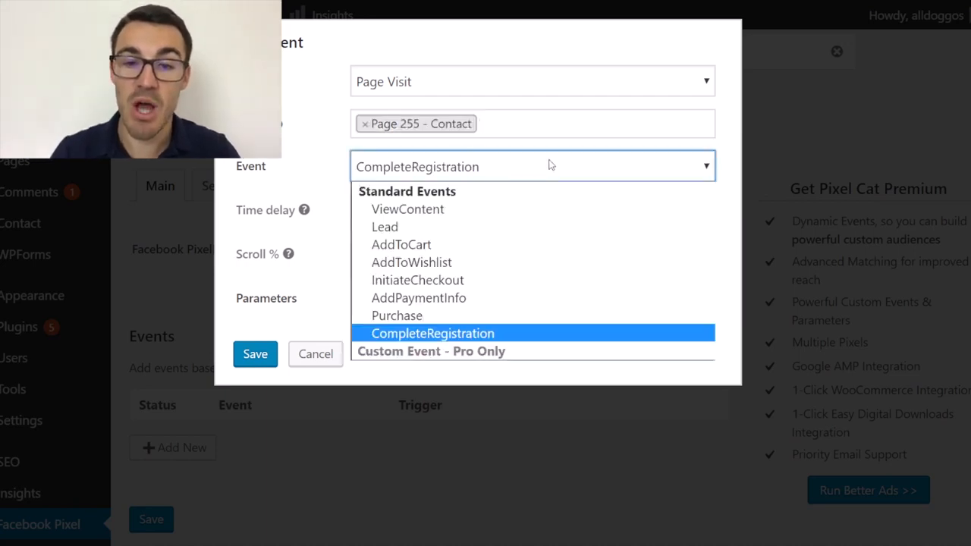
left_click(484, 229)
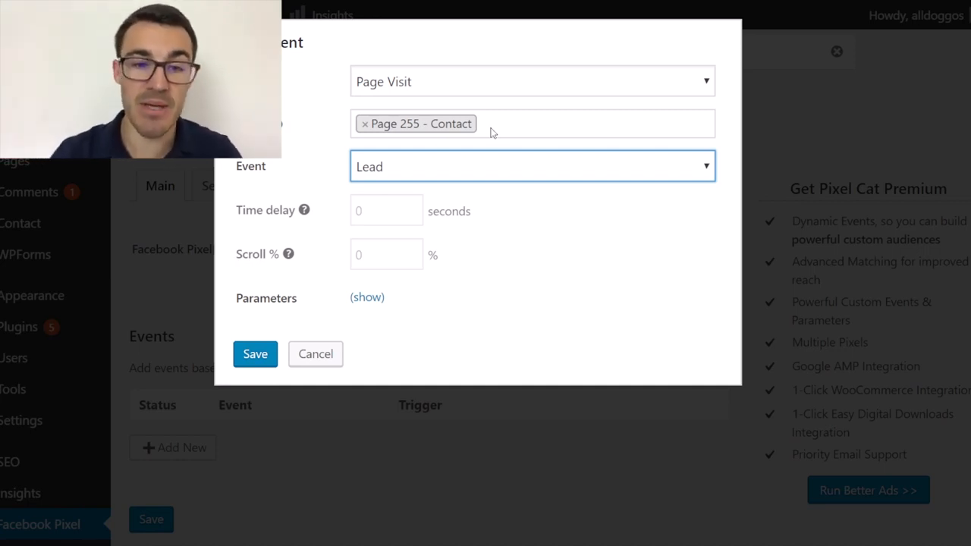
left_click(255, 355)
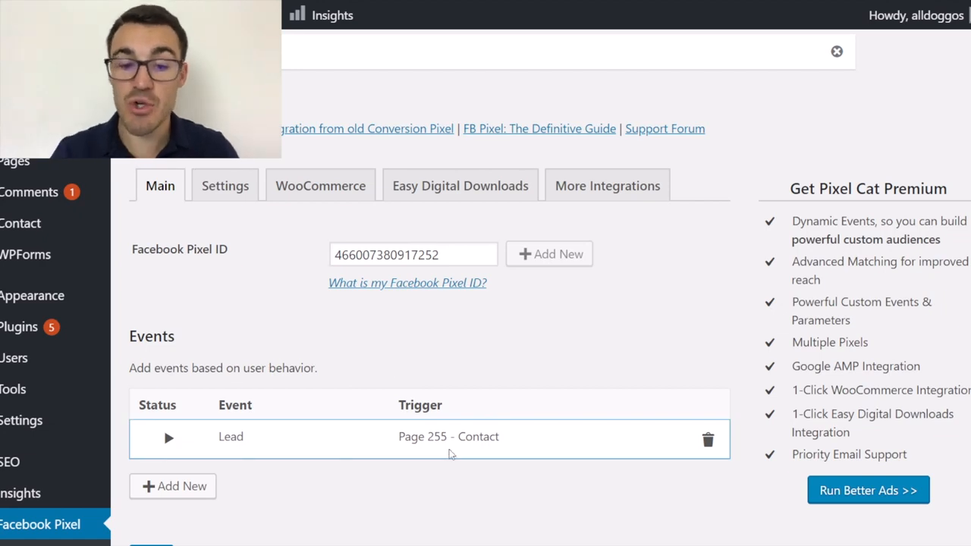
left_click(199, 486)
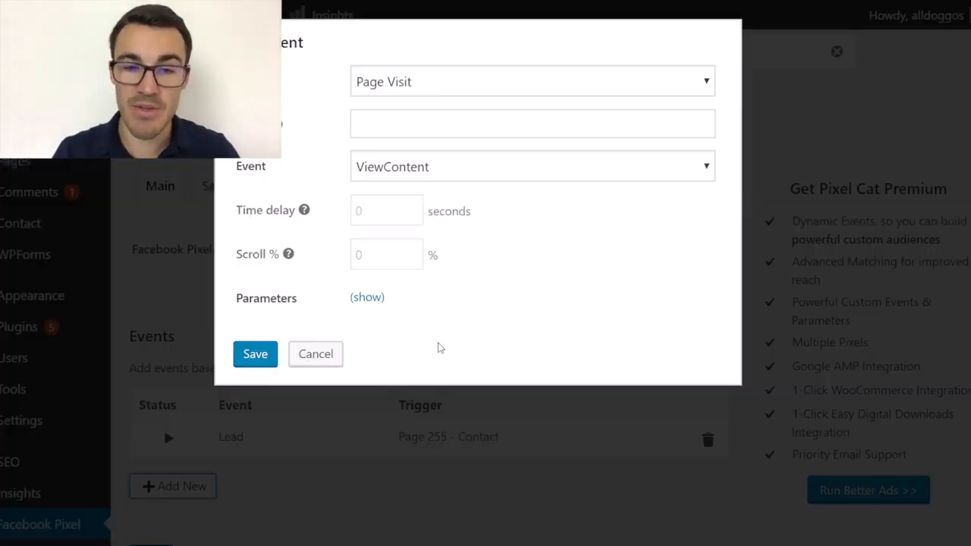
left_click(451, 171)
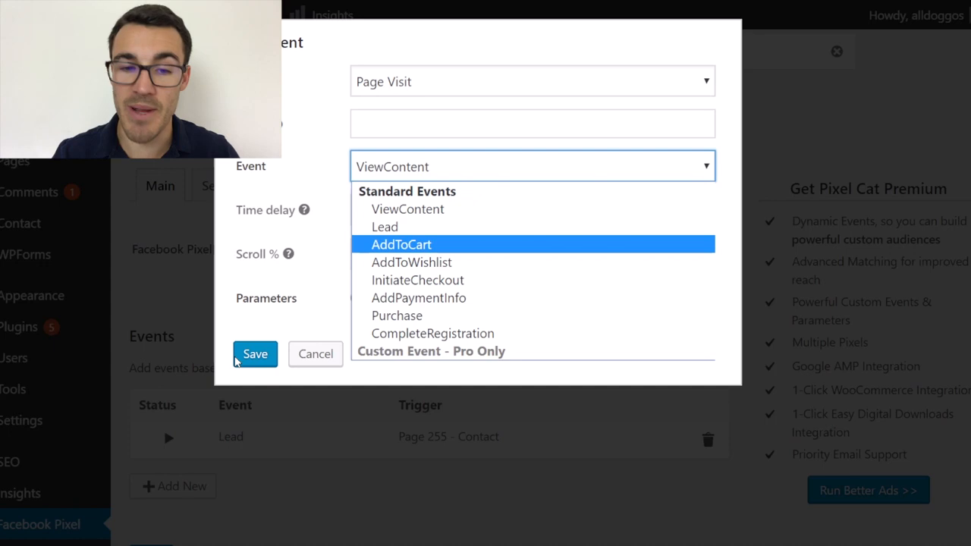
left_click(244, 361)
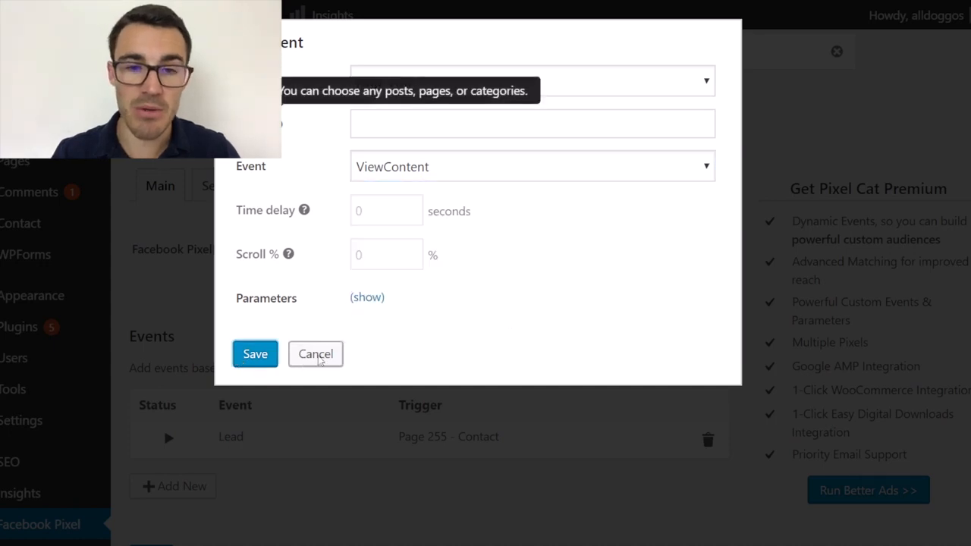
left_click(317, 356)
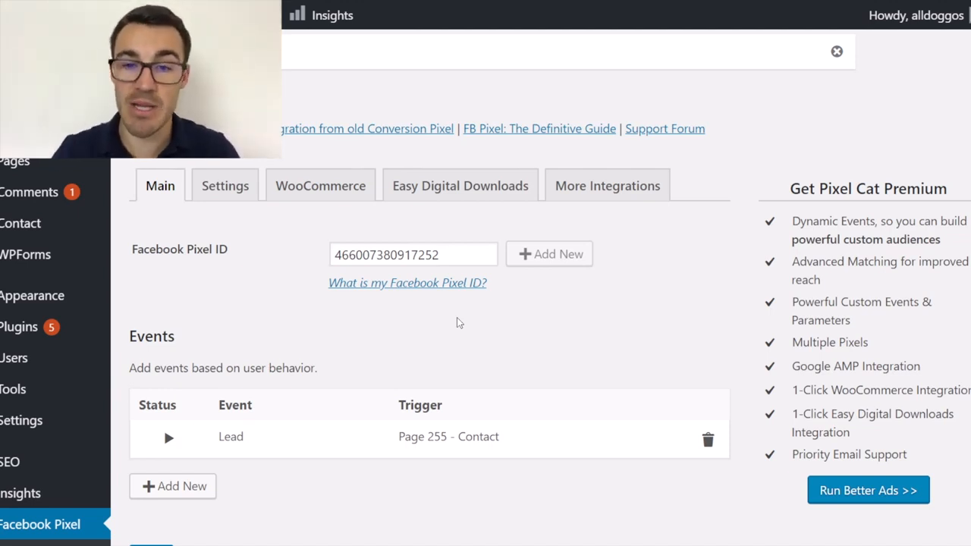
Open the alldoggos.com homepage in a new browser tab and inspect its pixel and PageView event with Facebook Pixel Helper.
key("ctrl+t")
type("alldog")
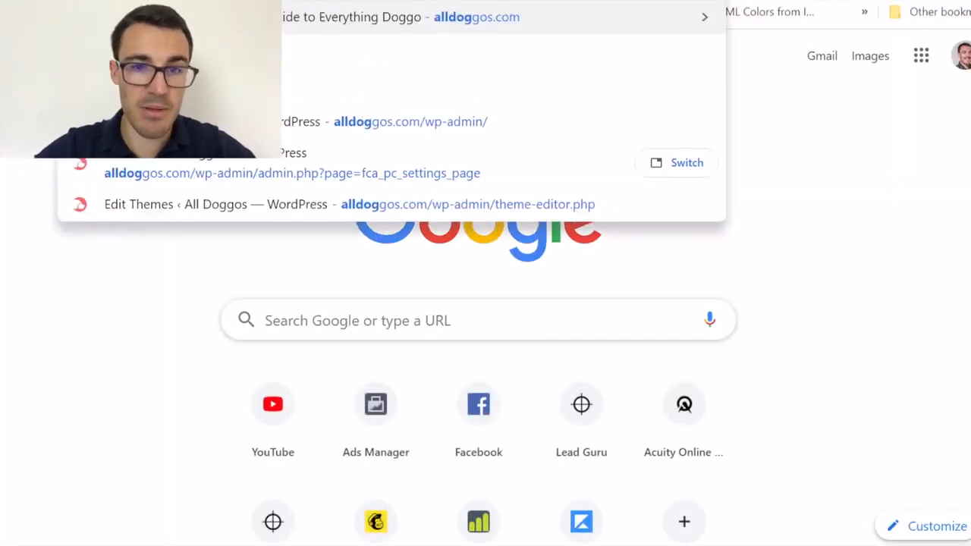
key("Return")
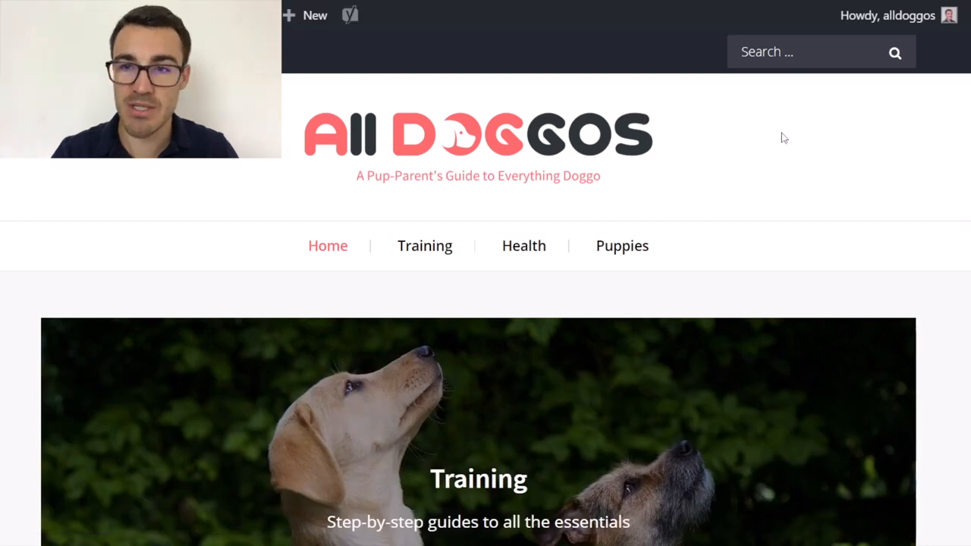
mouse_move(852, 11)
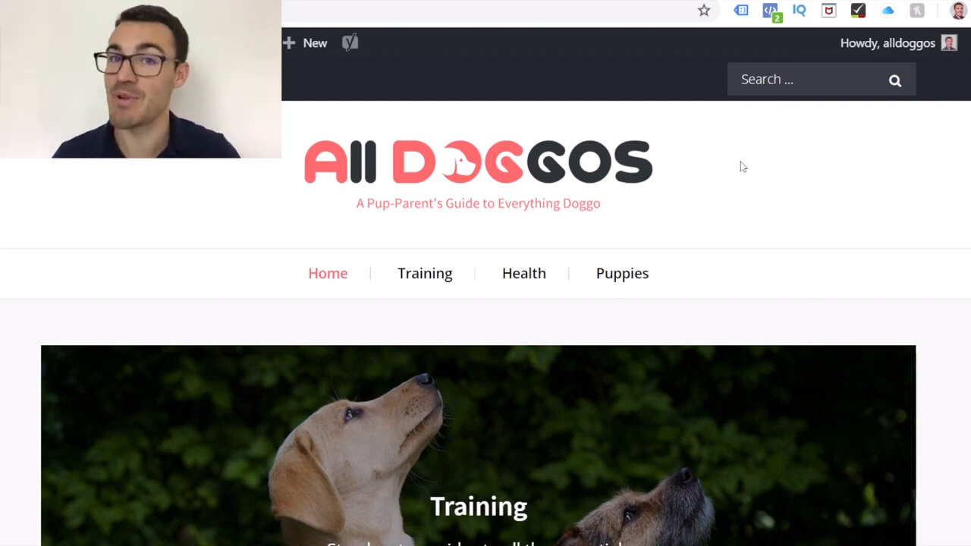
left_click(771, 12)
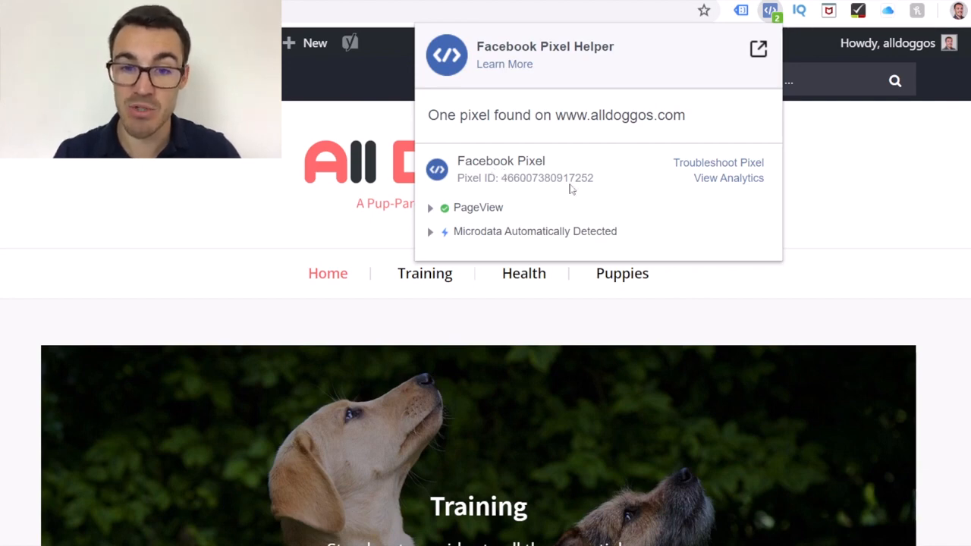
left_click(429, 213)
left_click(429, 213)
left_click(218, 160)
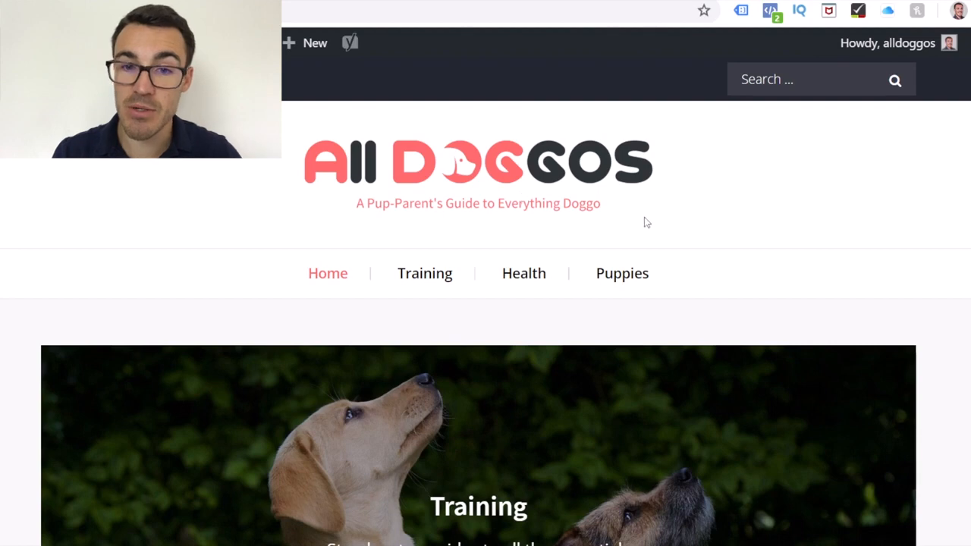
Go to the site's /contact/ page and check its pixel events with Facebook Pixel Helper.
left_click(209, 11)
left_click(749, 213)
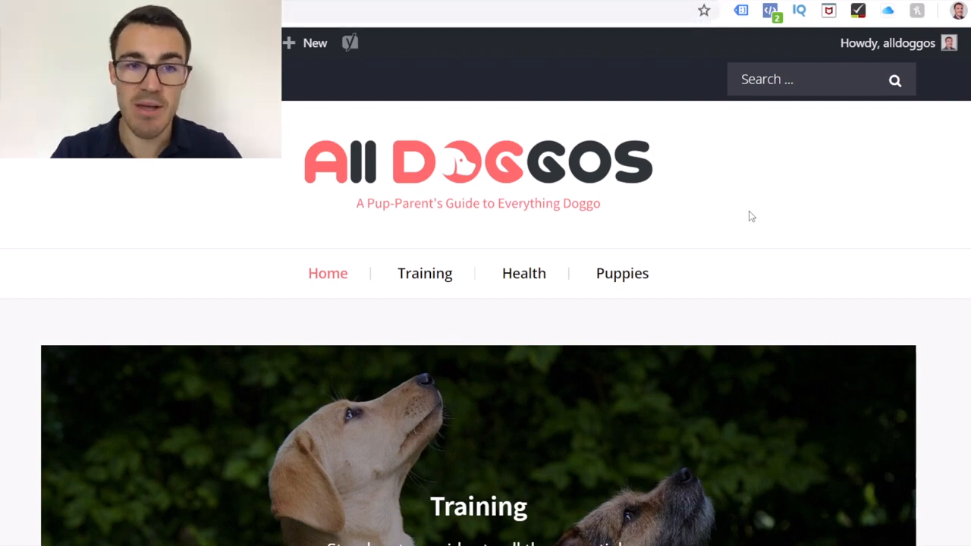
left_click(209, 10)
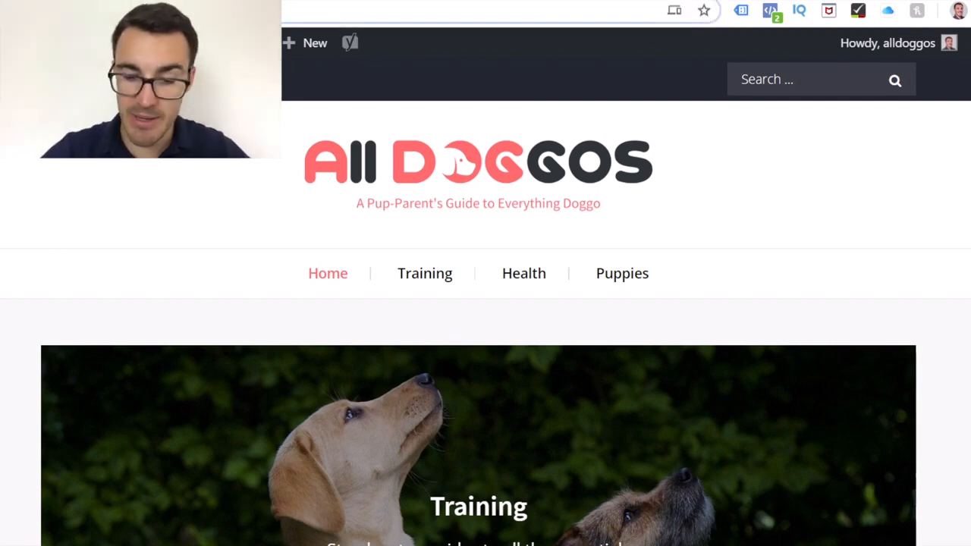
type("/contact")
type("/")
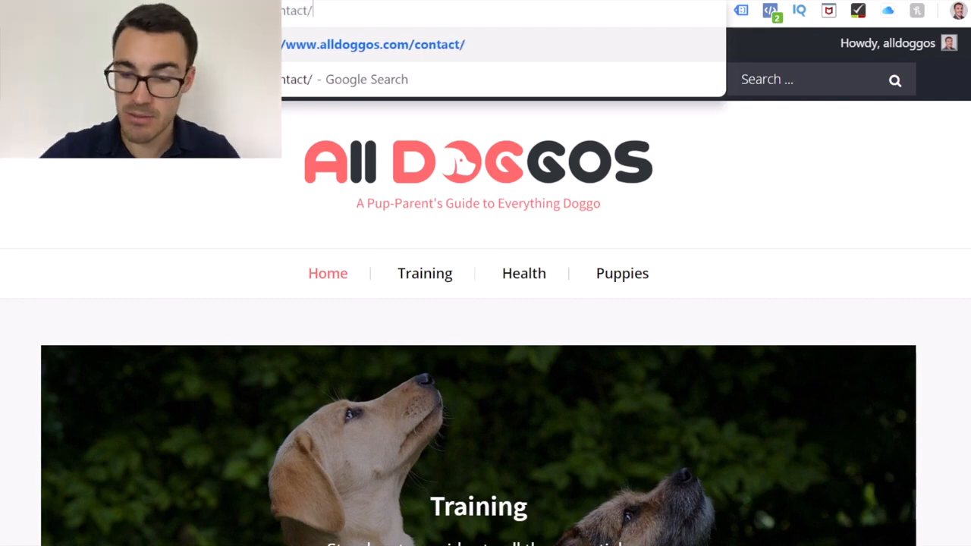
key("Return")
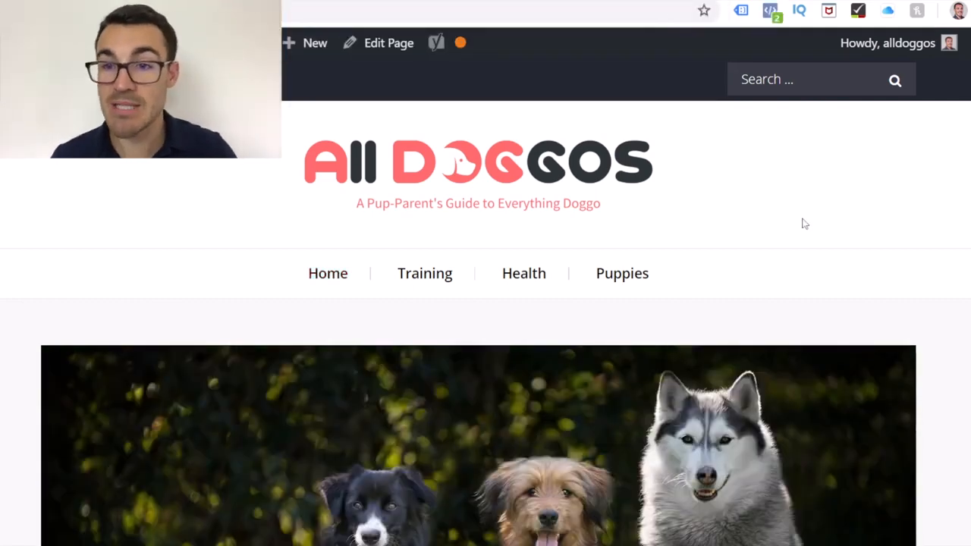
left_click(773, 17)
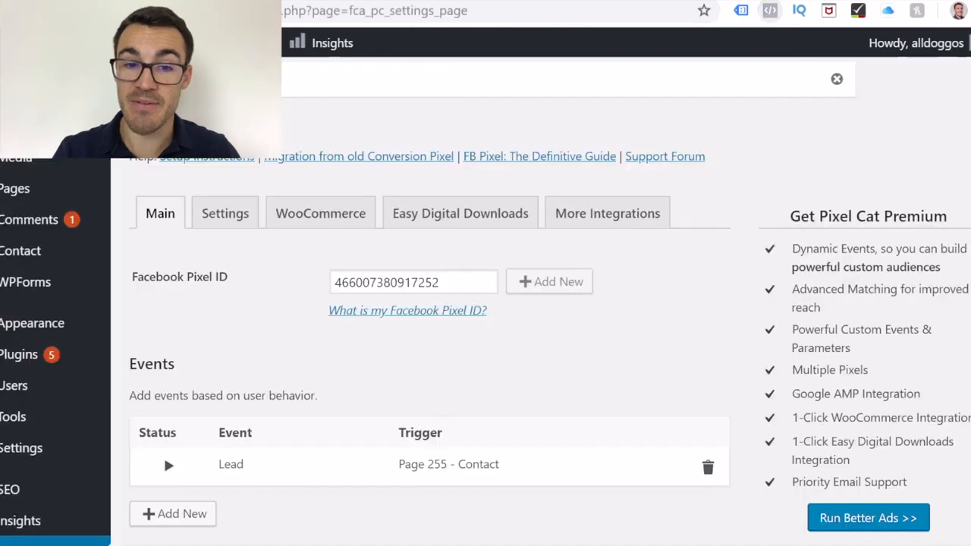
Switch the Lead event to paused in the Pixel Cat events list.
scroll(163, 454, "down", 2)
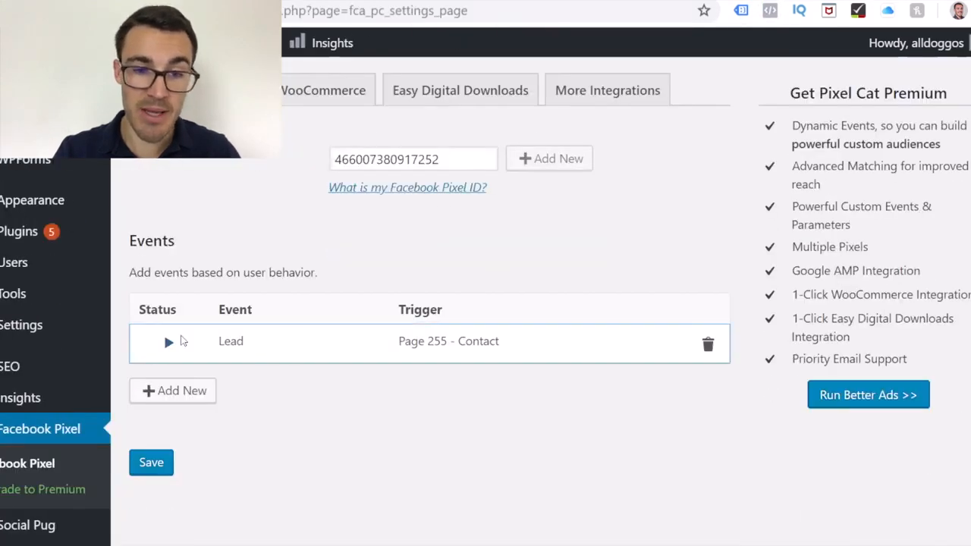
left_click(168, 345)
left_click(168, 344)
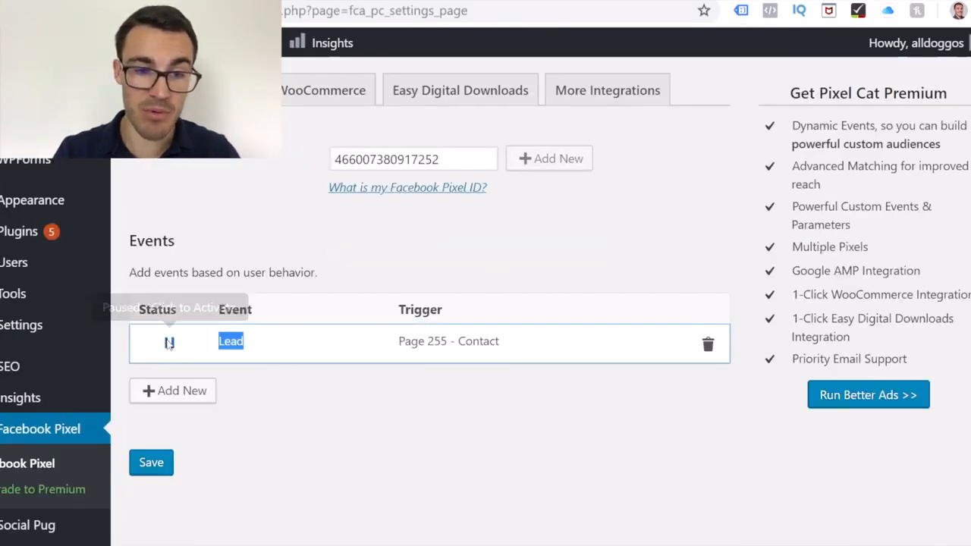
Edit the Lead event's parameters, setting the value to 100 and the currency to GBP, and save the event.
left_click(239, 346)
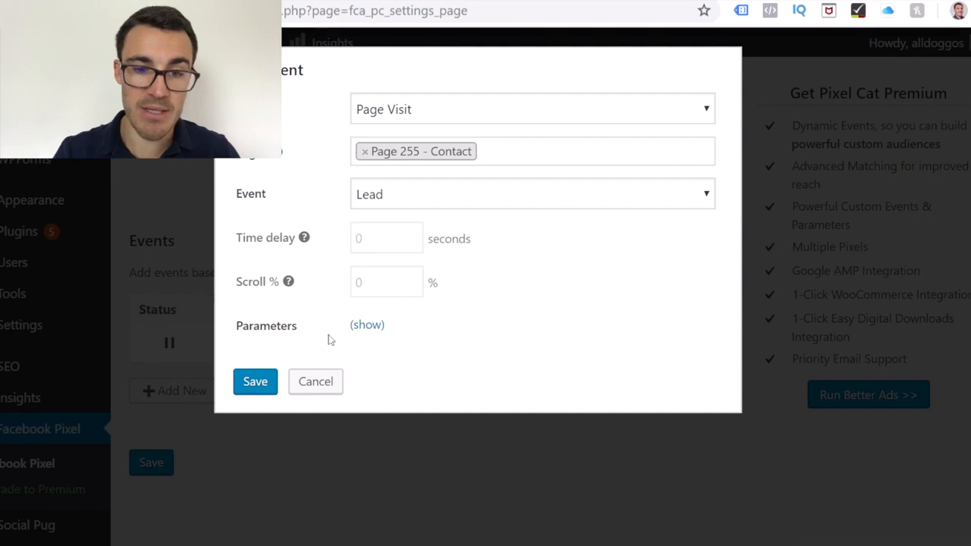
left_click(357, 326)
scroll(480, 346, "down", 2)
left_click(377, 279)
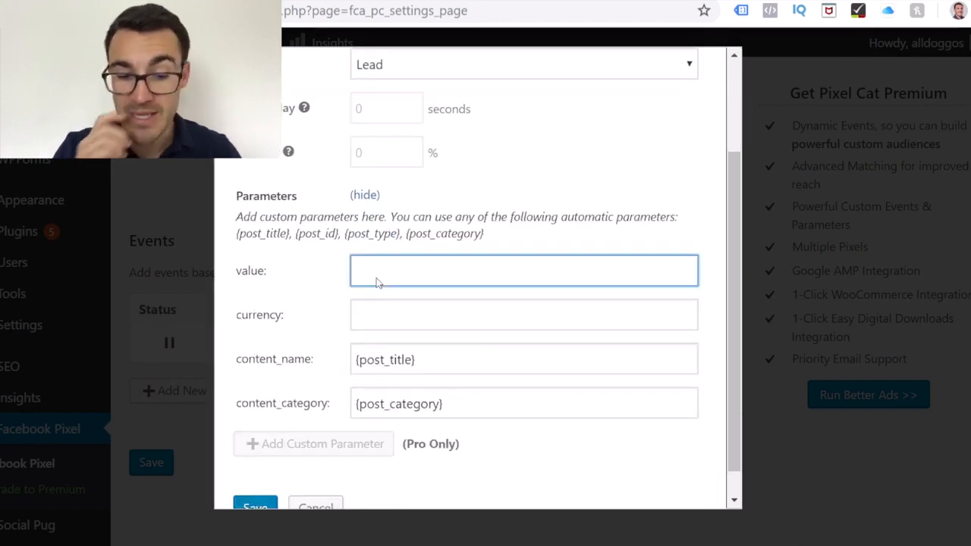
type("100")
left_click(383, 324)
type("GBP")
left_click(533, 252)
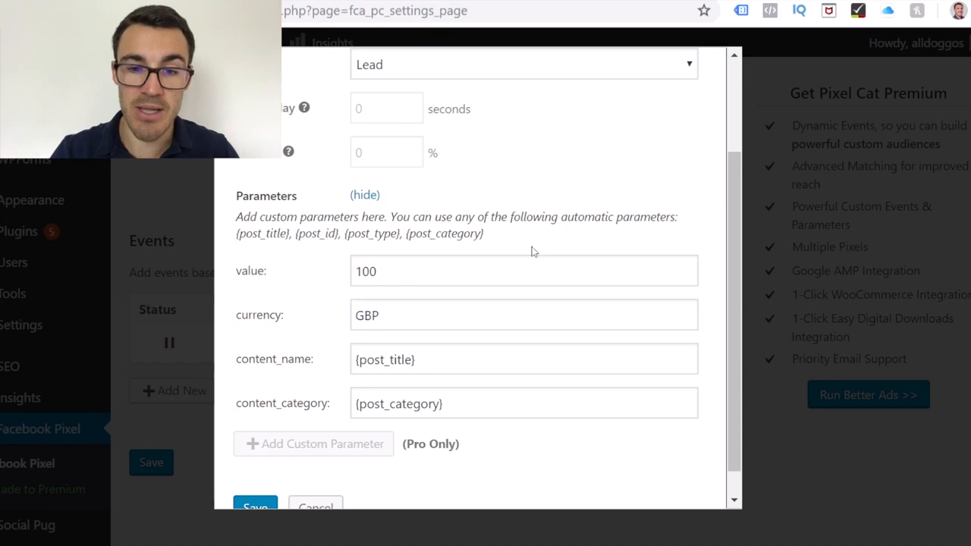
scroll(440, 354, "down", 1)
left_click(256, 476)
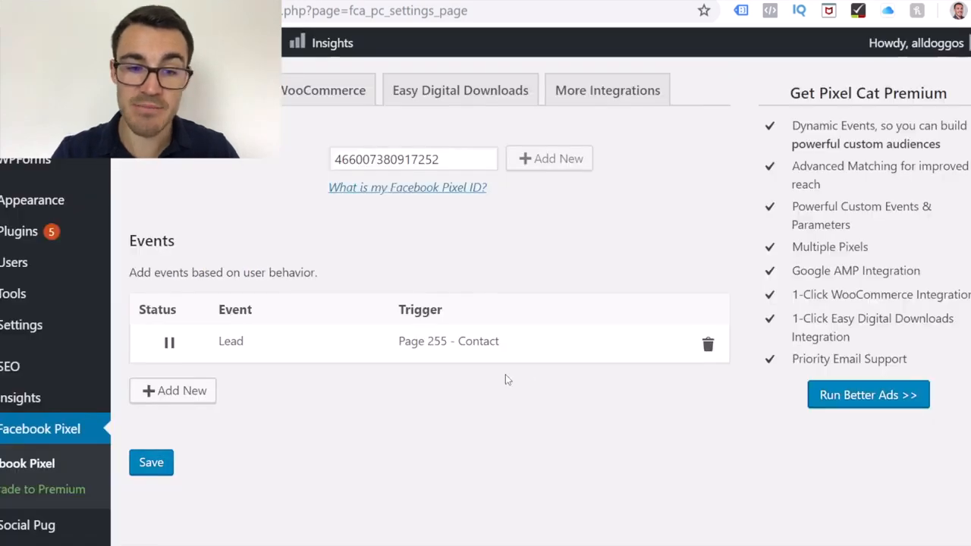
Save the pixel settings, switch the Lead event back to active and save the settings again.
left_click(151, 462)
left_click(171, 467)
scroll(295, 492, "down", 2)
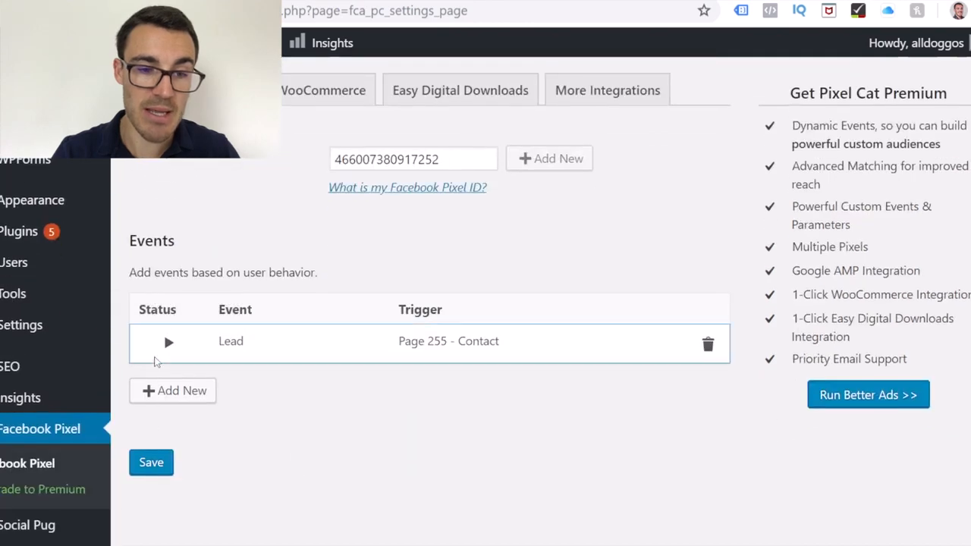
left_click(151, 462)
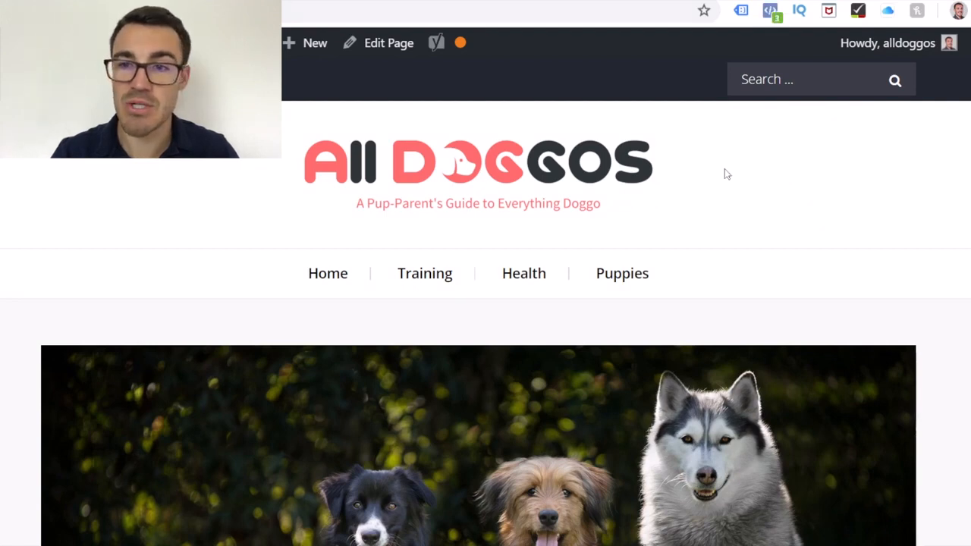
Inspect the Lead event's custom parameters on the site's contact page with Facebook Pixel Helper, and close it.
left_click(770, 11)
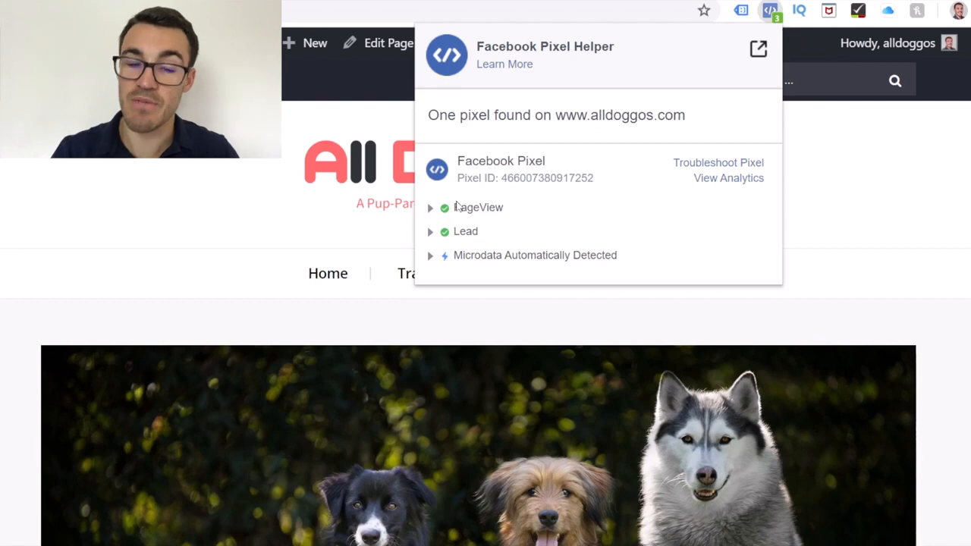
left_click(431, 231)
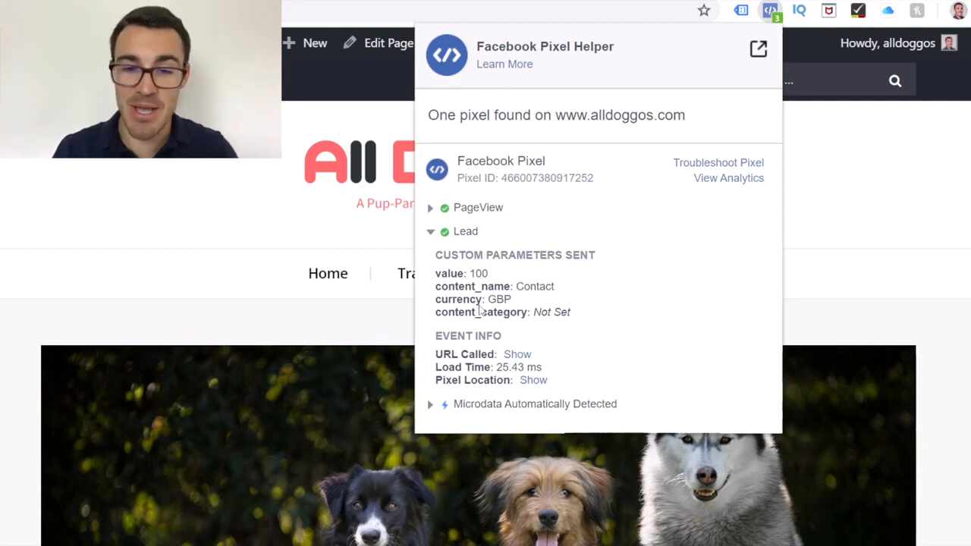
left_click(275, 194)
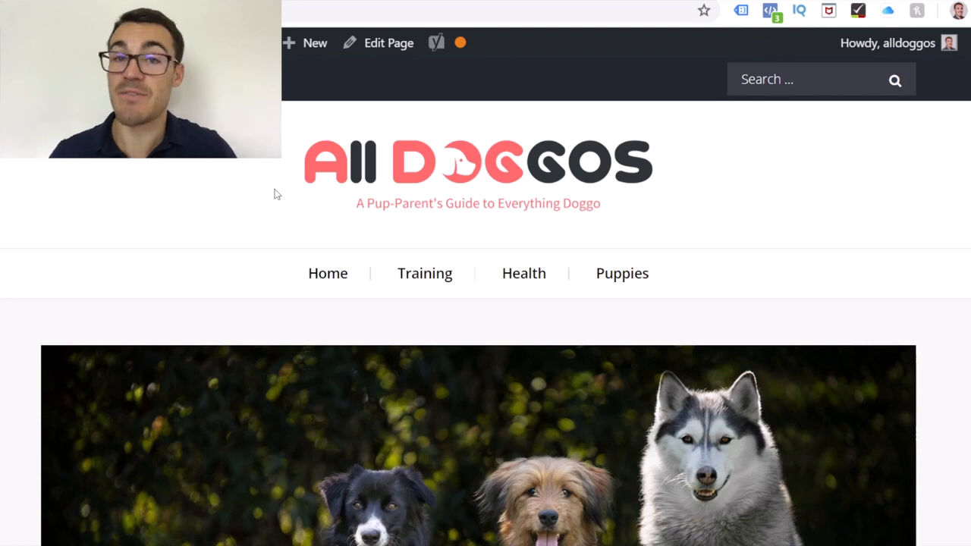